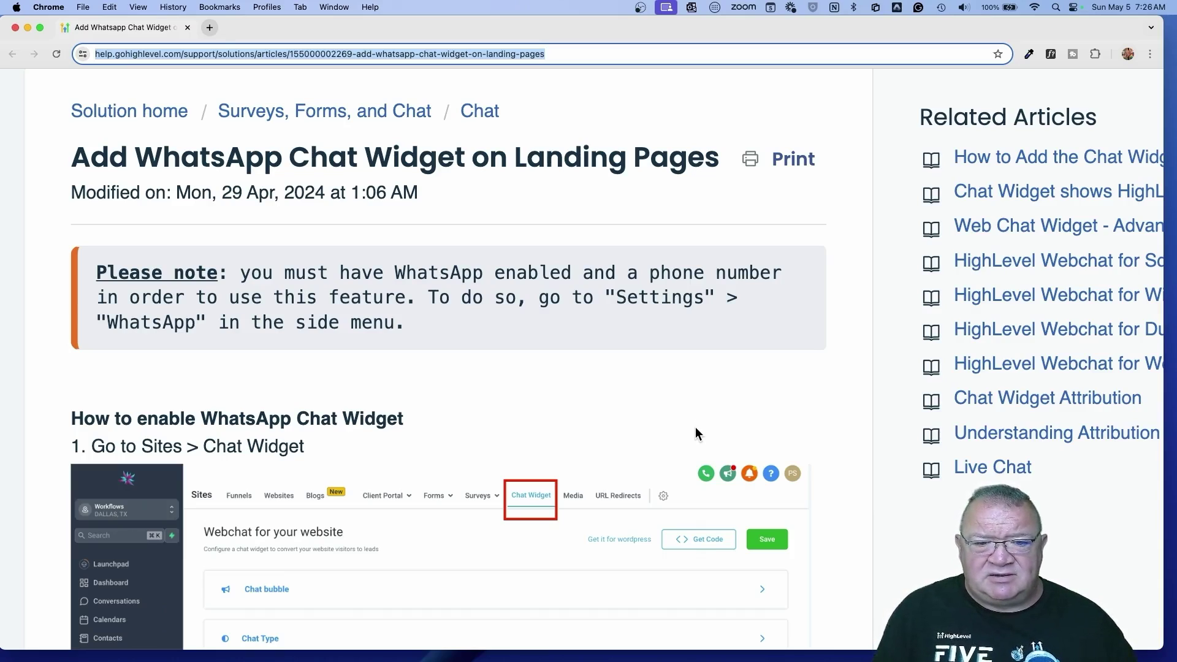
Scroll to step 2's Chat Type screenshot listing SMS or Email Chat, Live chat and WhatsApp chat.
scroll(695, 429, down, 5)
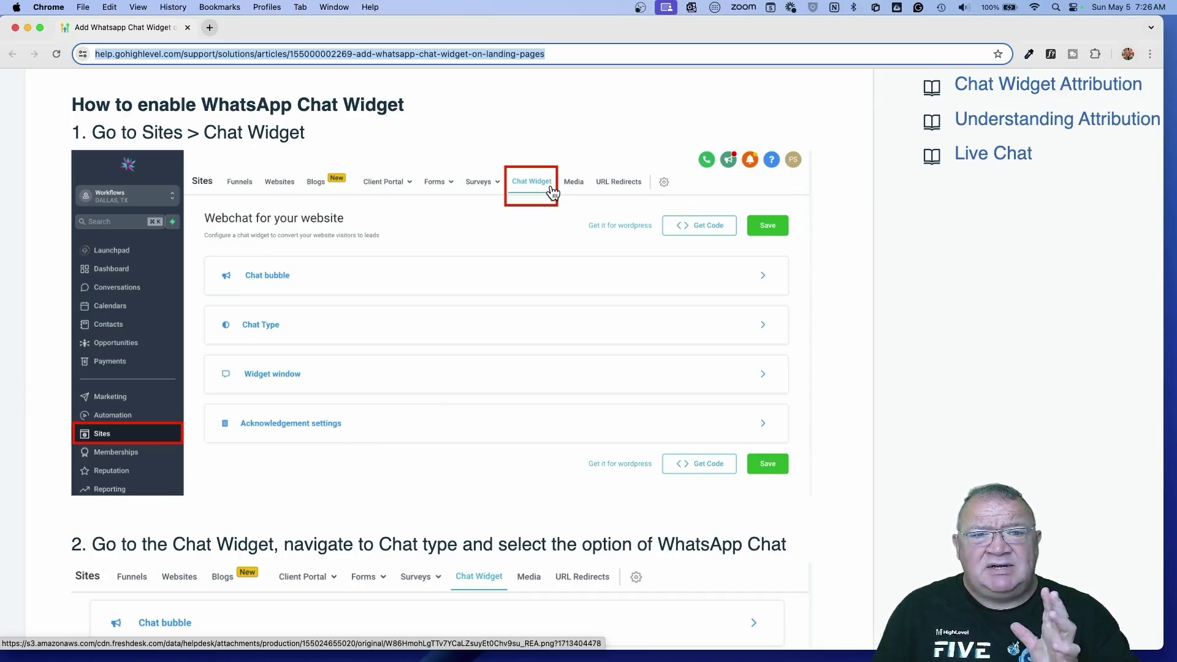
scroll(552, 192, down, 8)
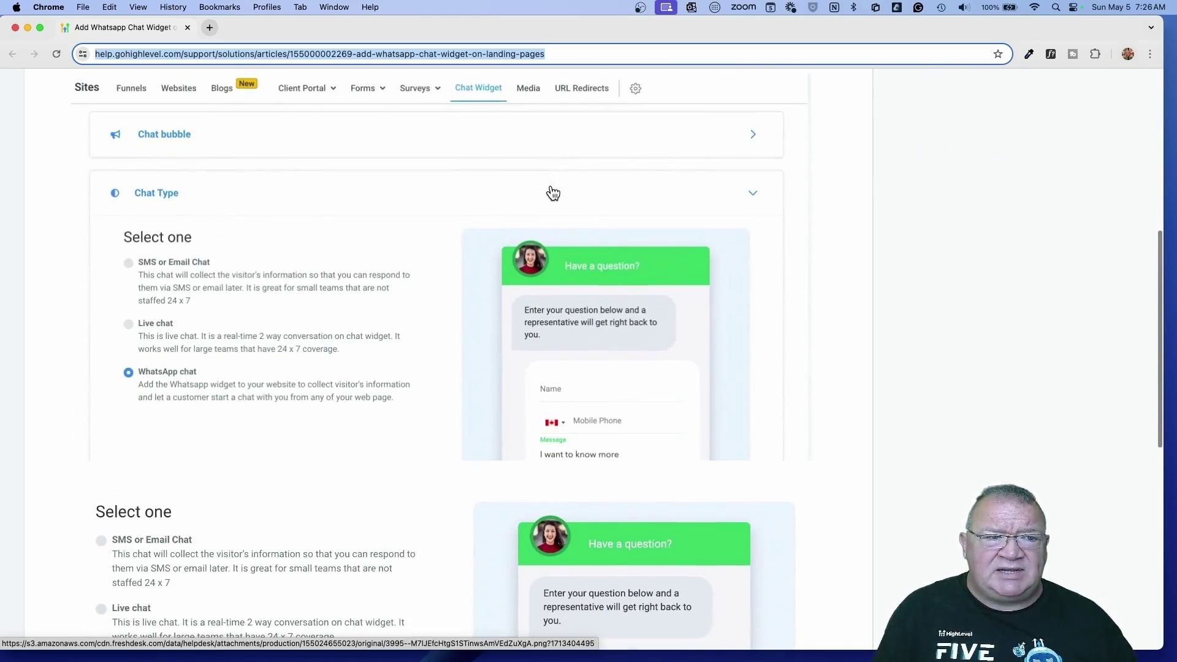
scroll(203, 305, down, 2)
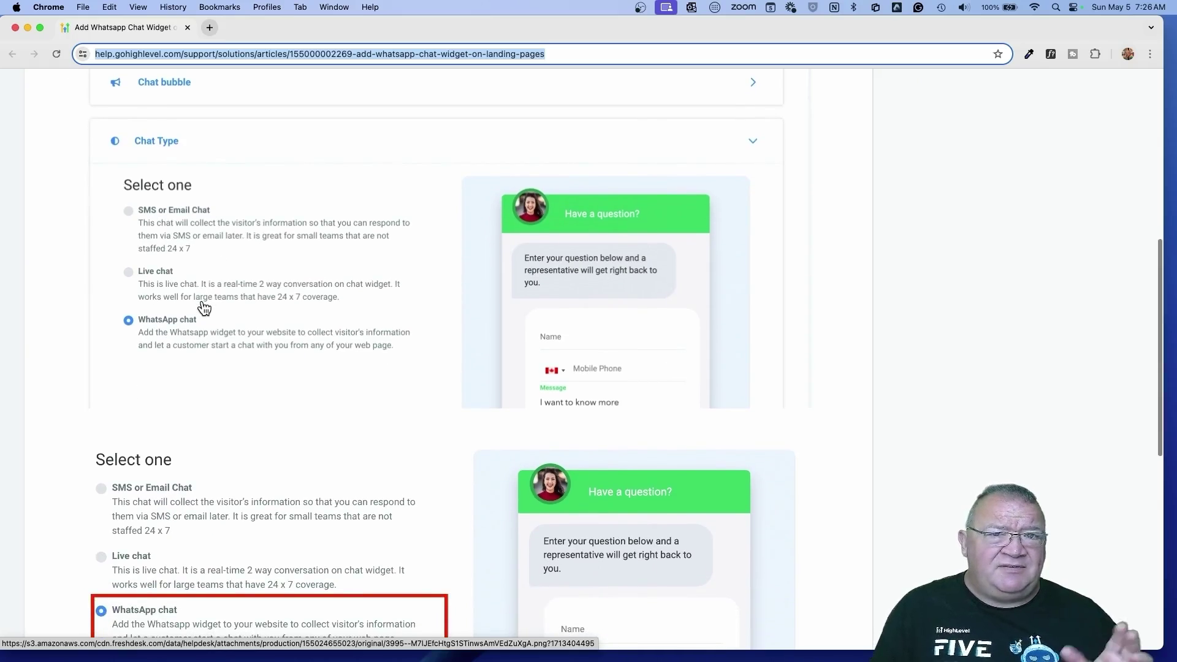
scroll(219, 284, up, 3)
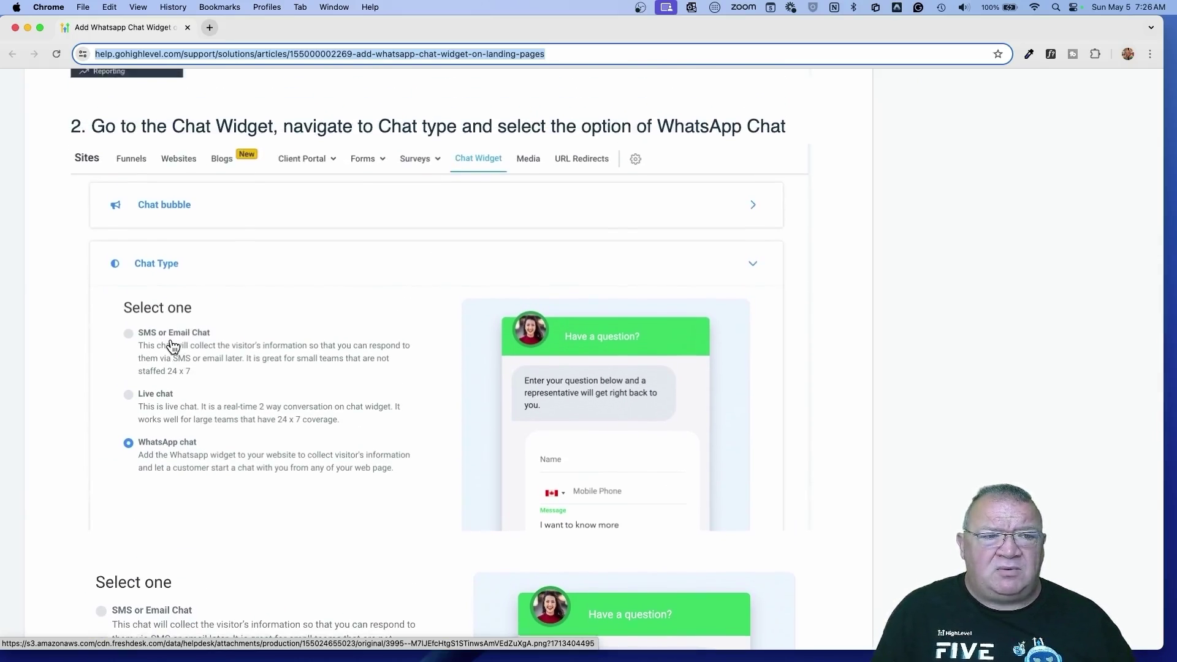
scroll(239, 331, down, 2)
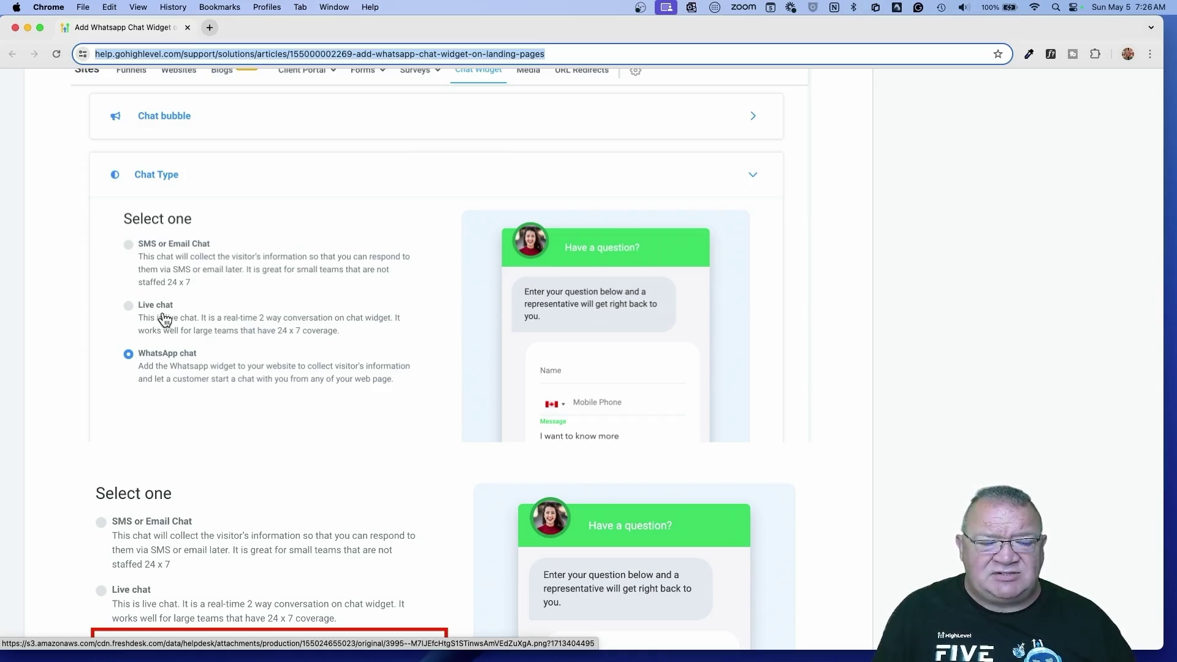
scroll(217, 405, up, 3)
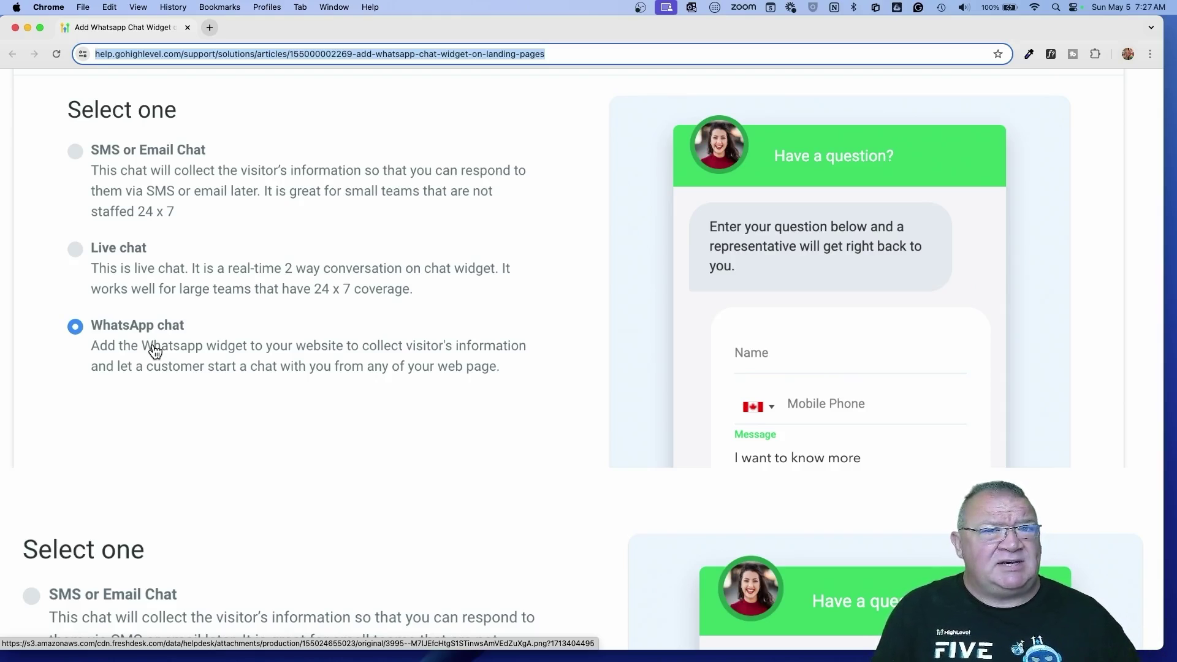
Scroll past the WhatsApp widget preview to step 3 on customization and step 4 on choosing the number.
scroll(371, 355, down, 5)
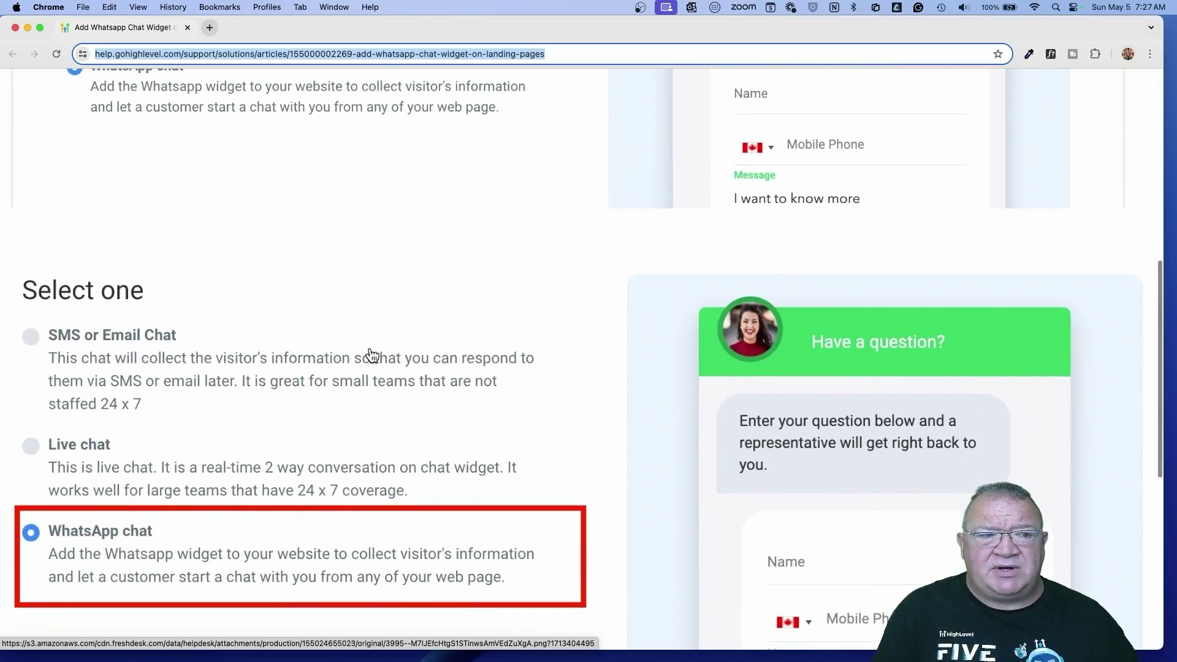
scroll(372, 355, down, 5)
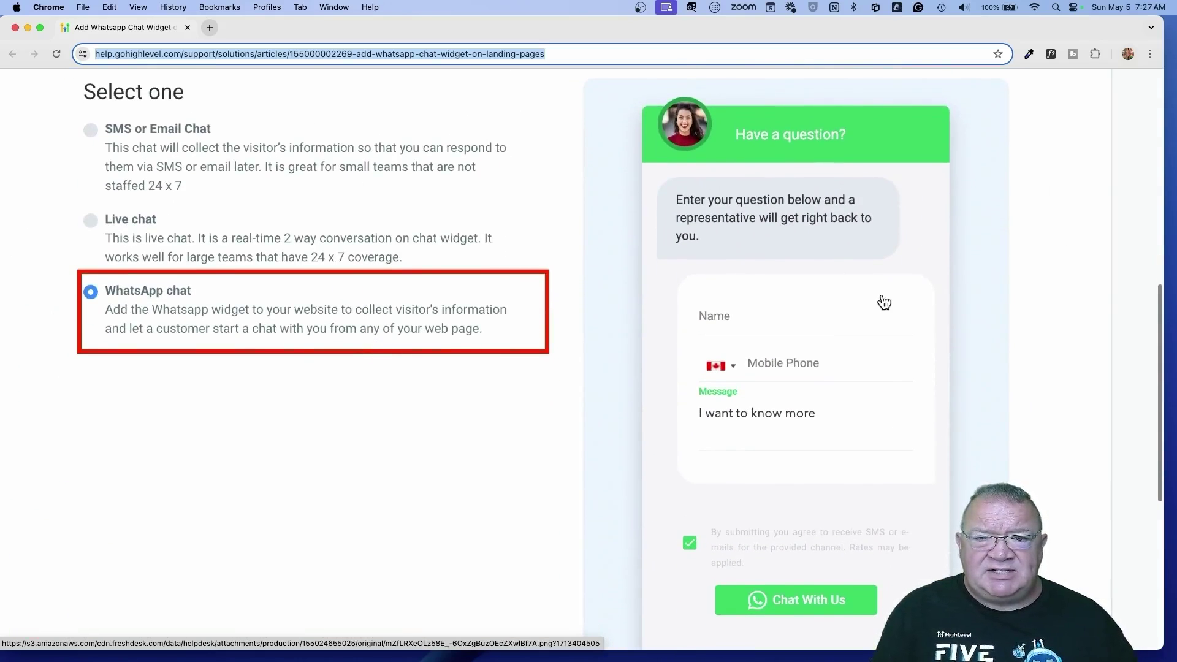
scroll(843, 394, down, 2)
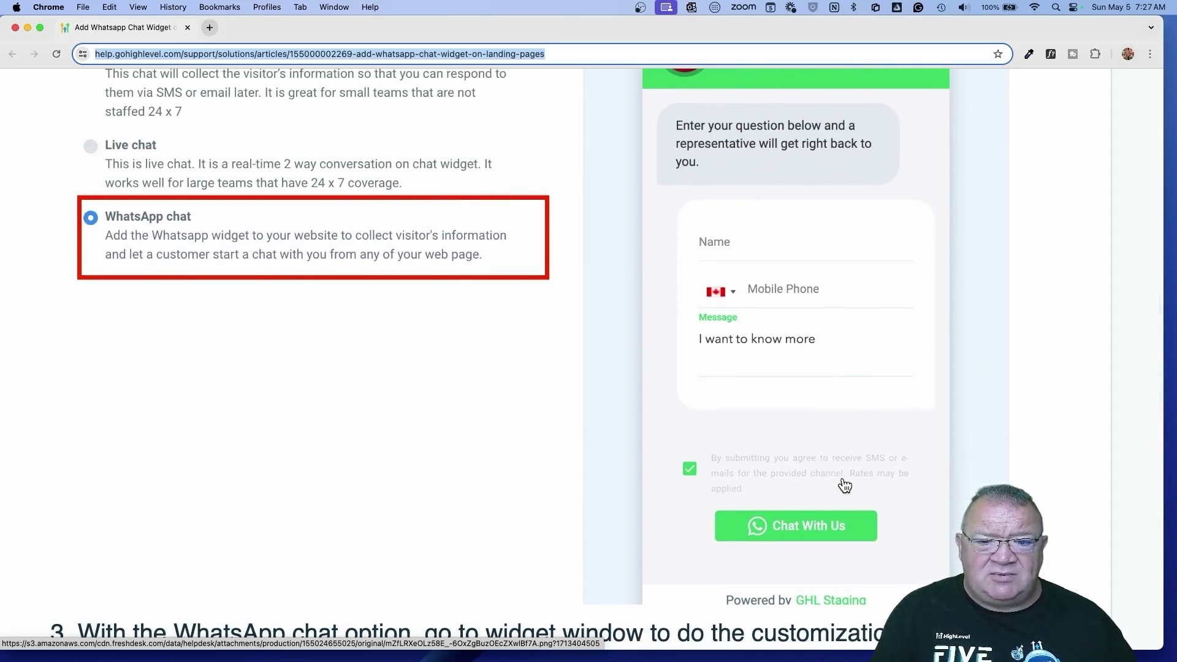
scroll(844, 485, down, 3)
scroll(896, 371, up, 2)
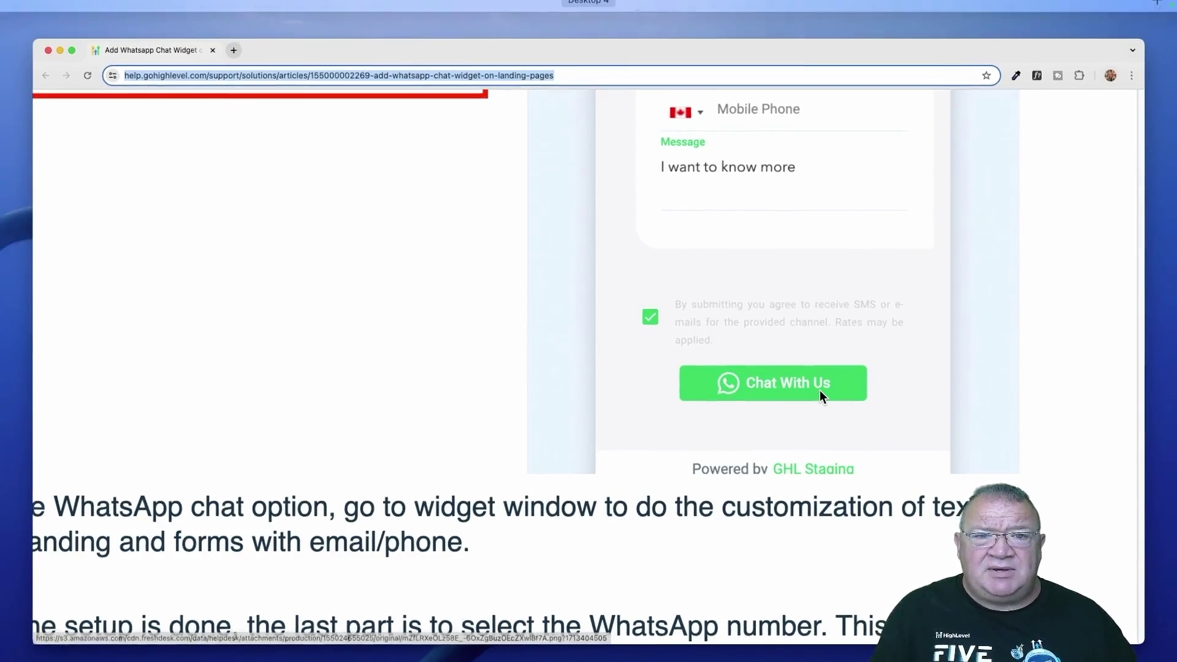
scroll(820, 395, down, 3)
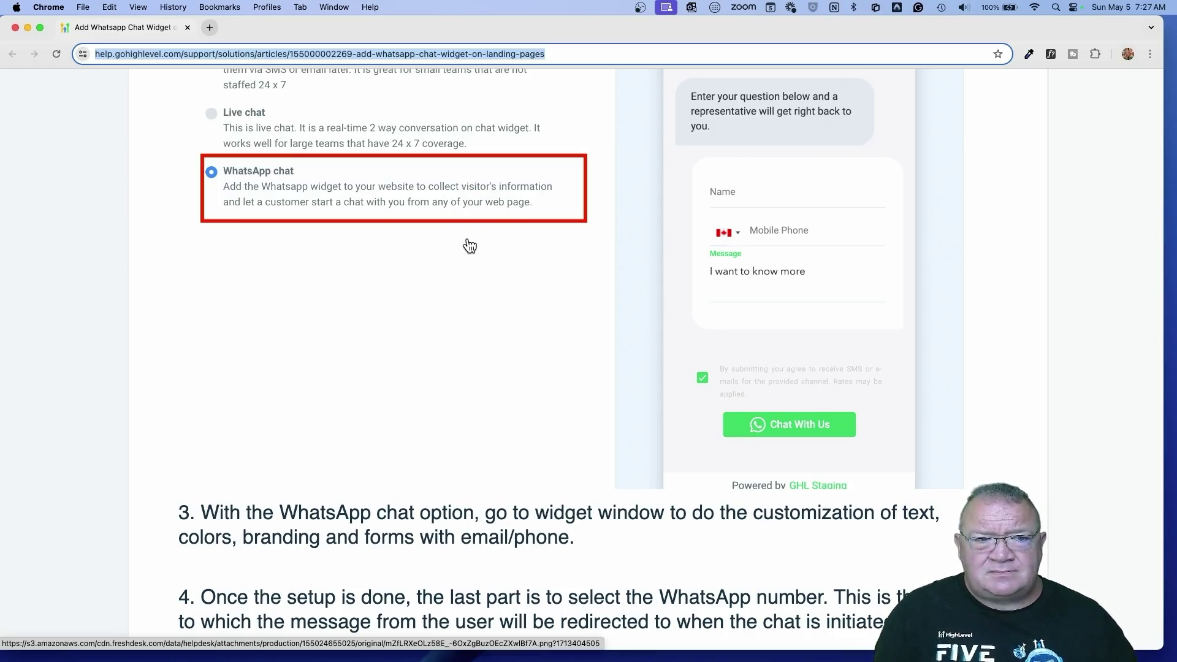
Read through step 5 on saving down to the four-point How It Works section and helpfulness prompt.
scroll(469, 246, down, 10)
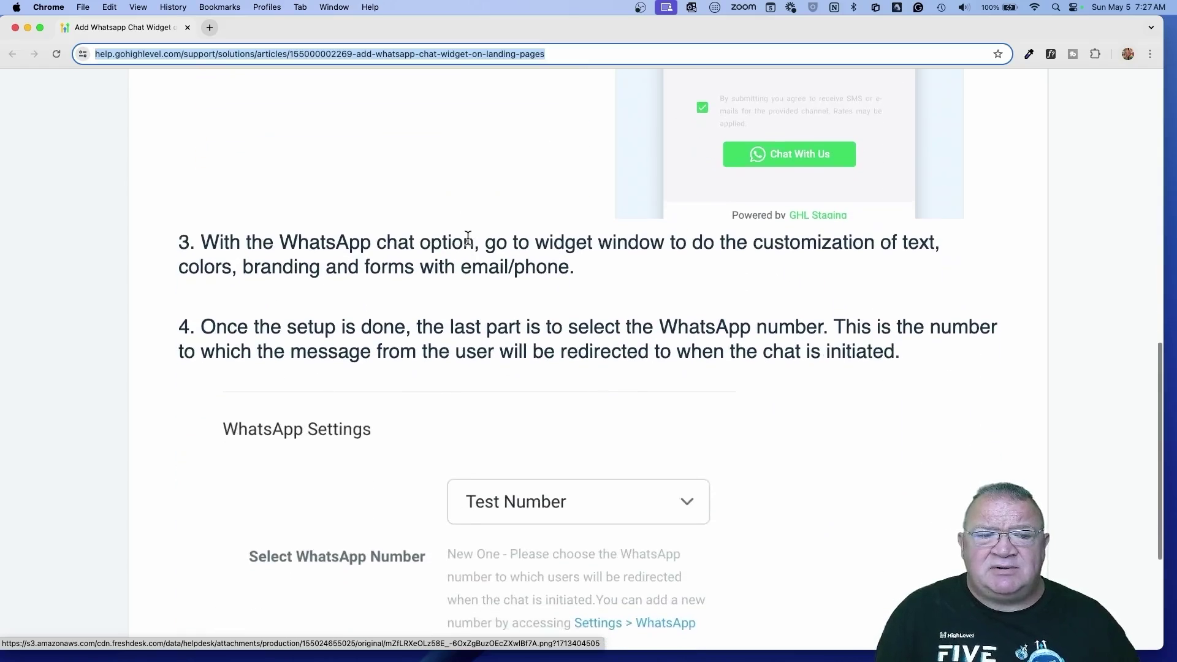
scroll(470, 246, down, 2)
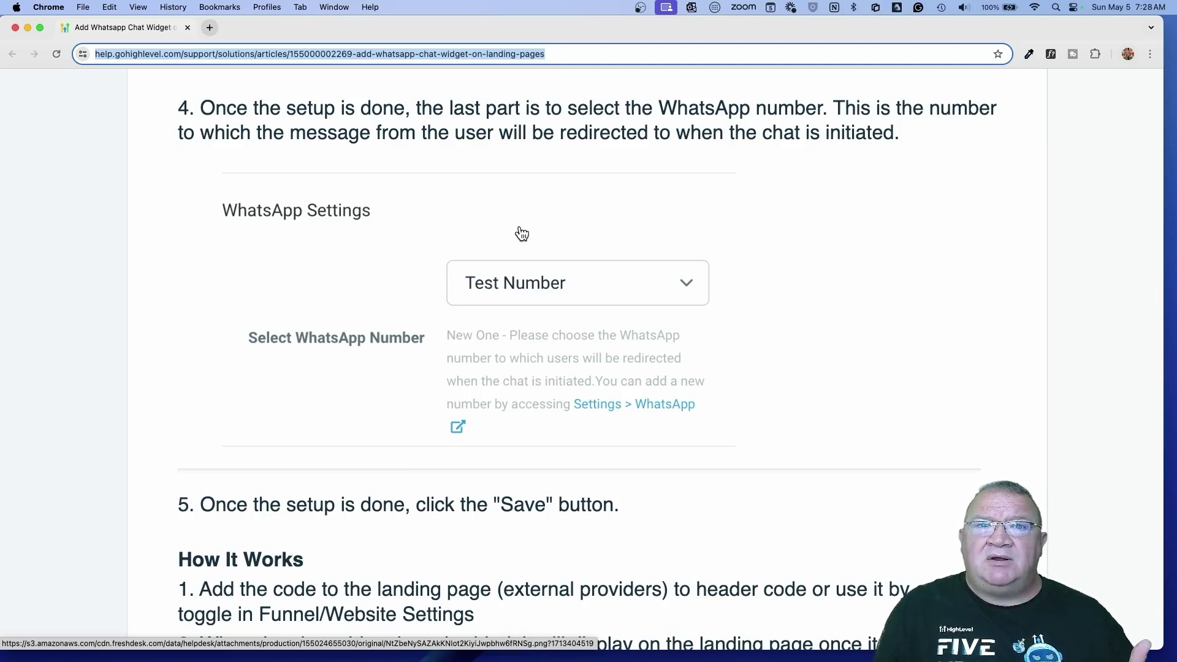
scroll(521, 233, down, 7)
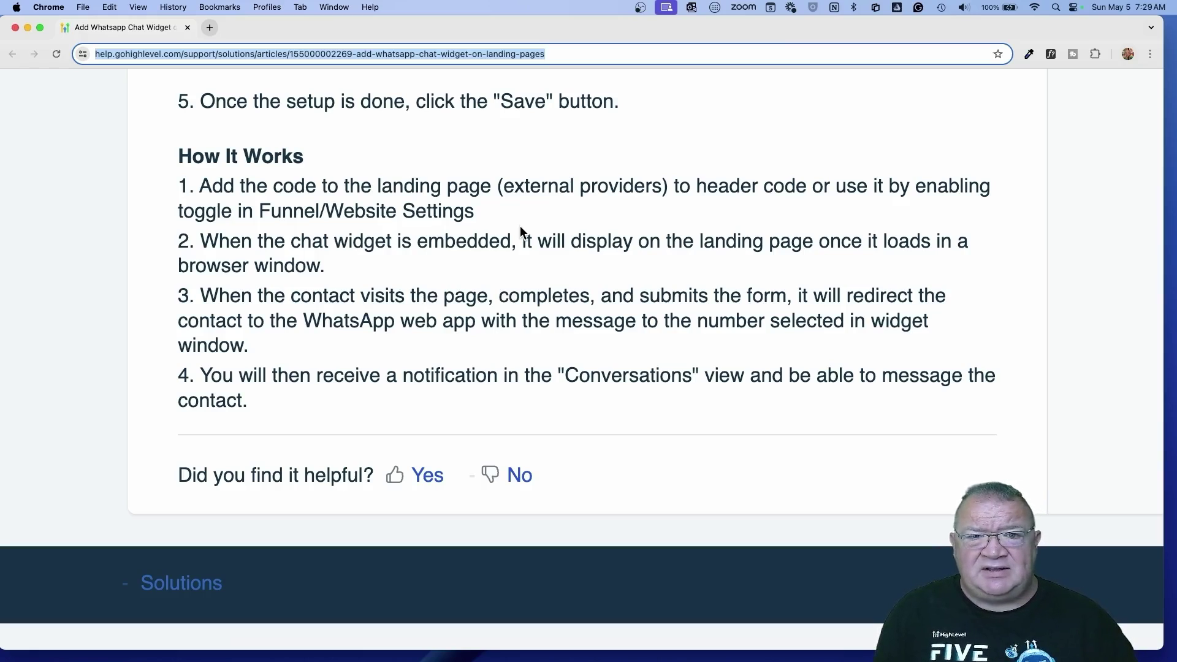
Scroll back up to the widget screenshot, then down to the Select WhatsApp Number field.
scroll(520, 230, up, 15)
scroll(519, 230, down, 5)
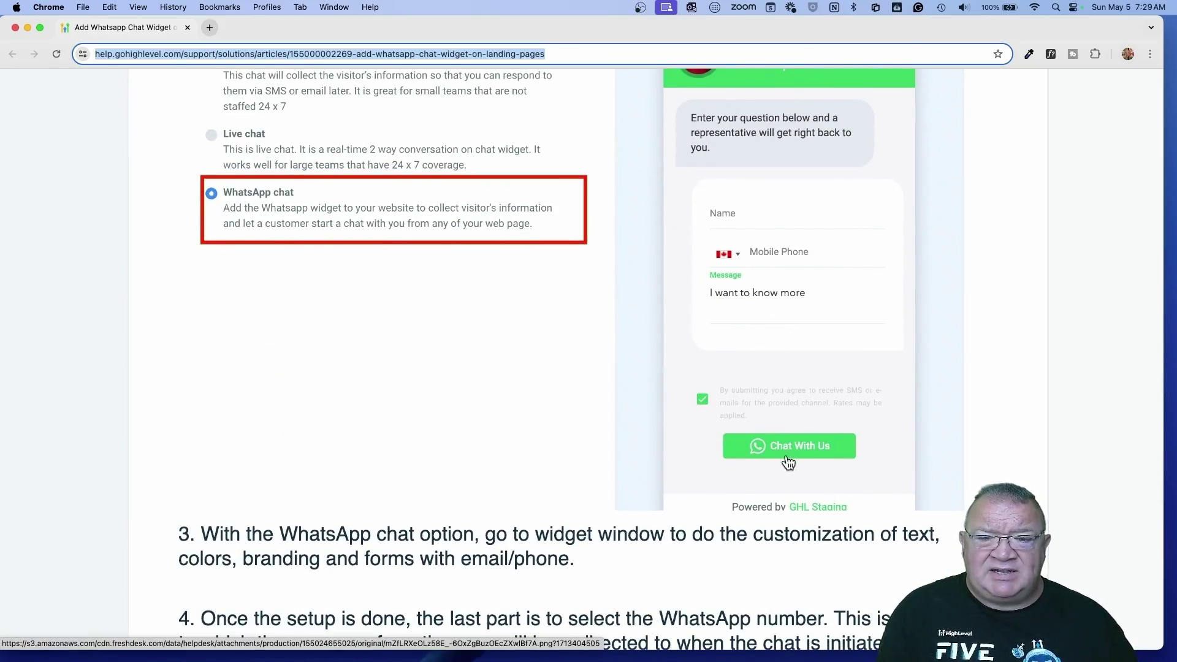
scroll(780, 454, down, 10)
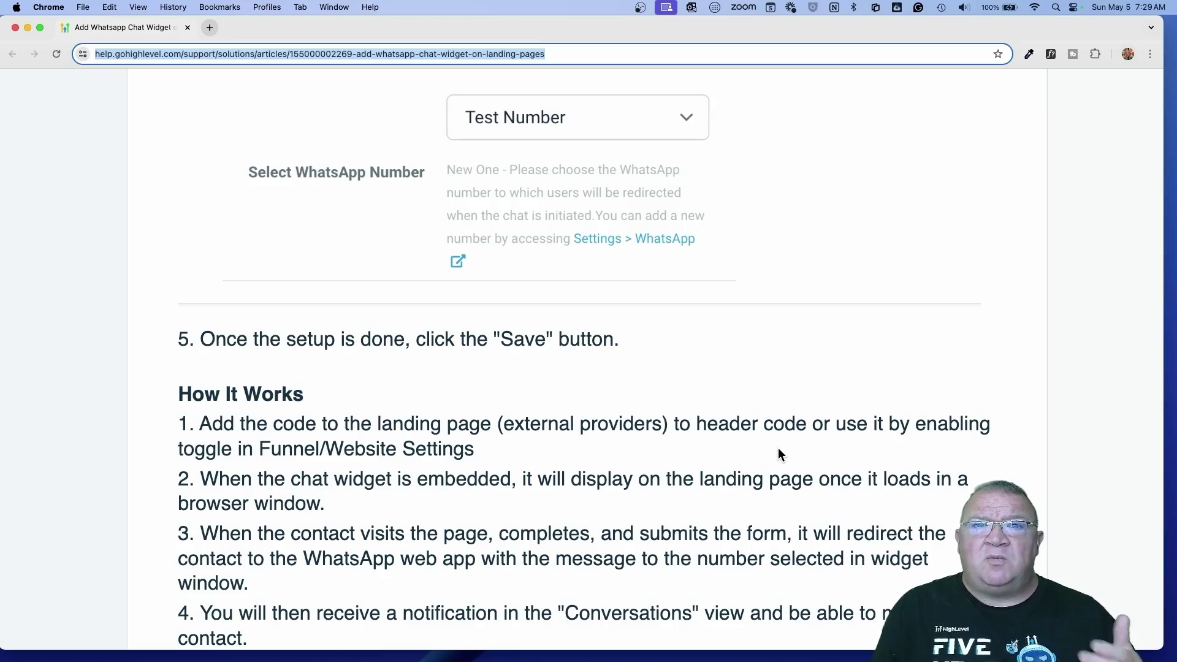
scroll(778, 452, up, 3)
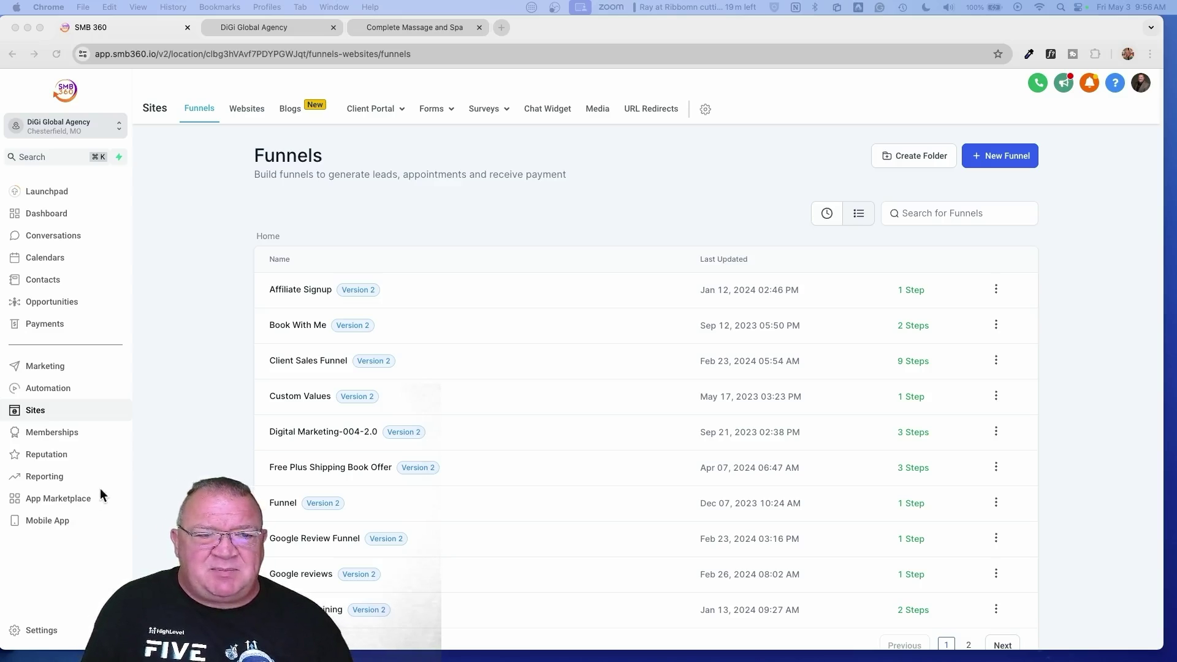
Create a workflow from scratch in Automation and set its trigger to Customer Replied, searching 'custo'.
click(74, 390)
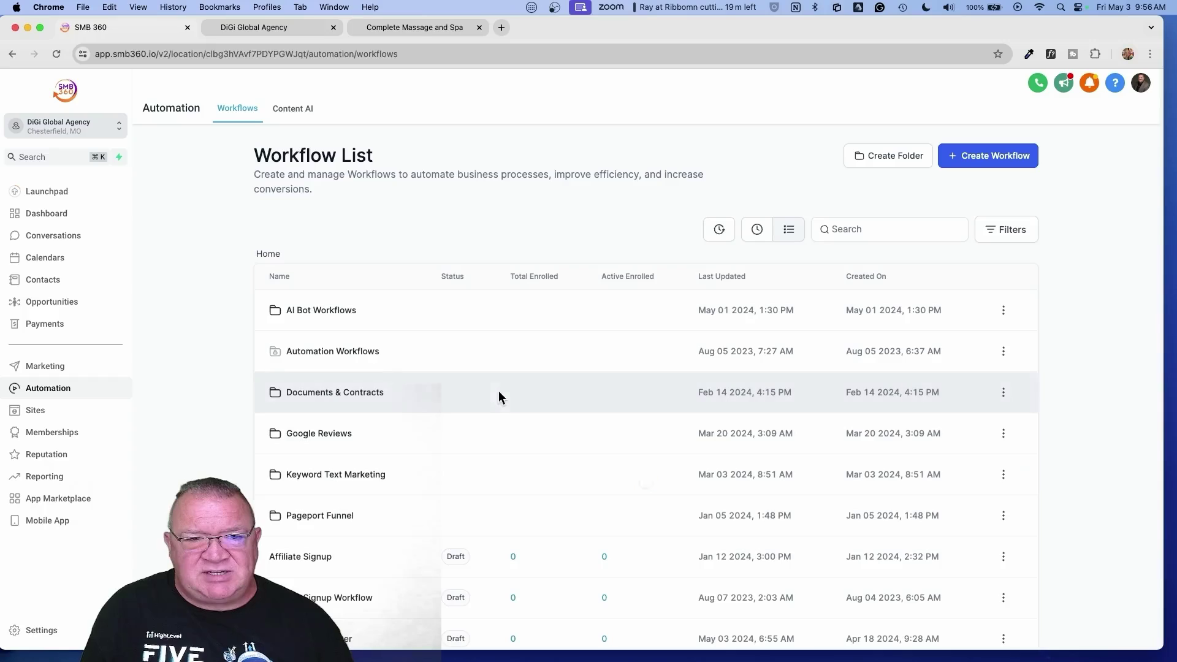
click(980, 157)
click(981, 184)
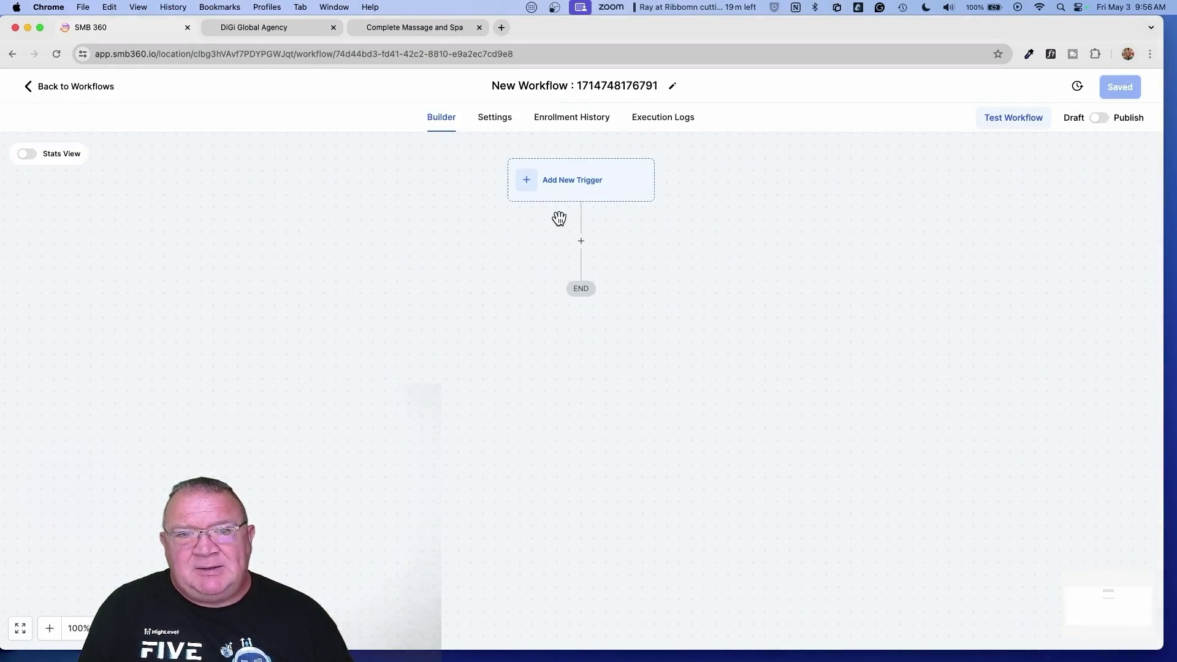
click(569, 179)
text(c)
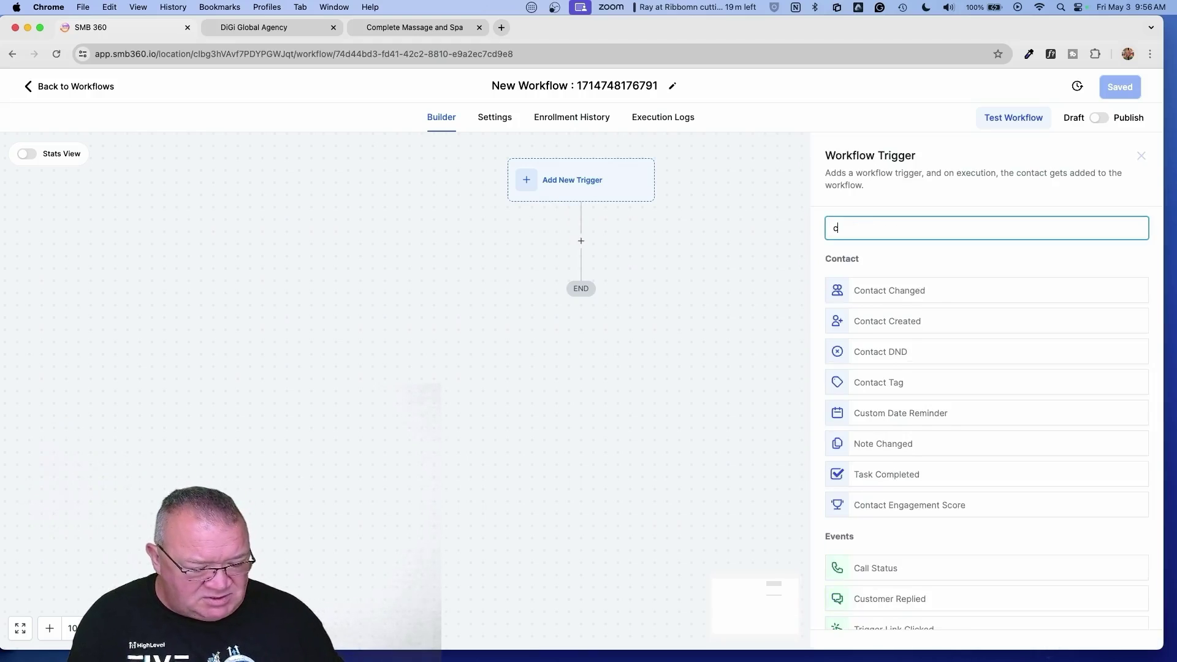
text(usto)
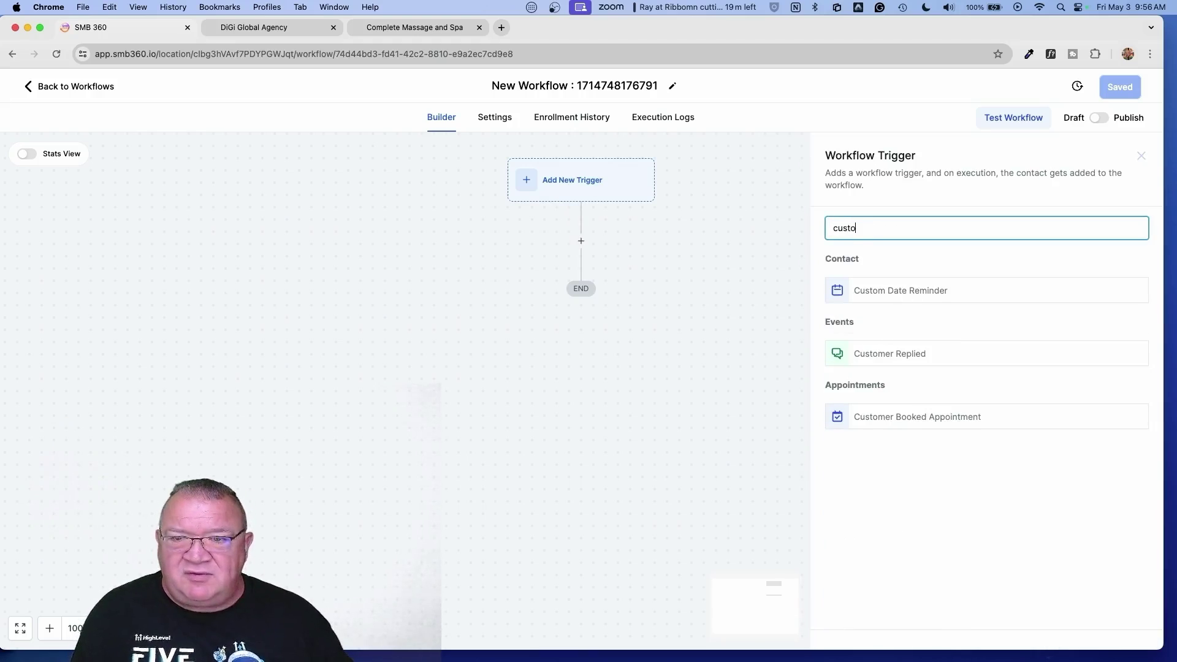
click(878, 354)
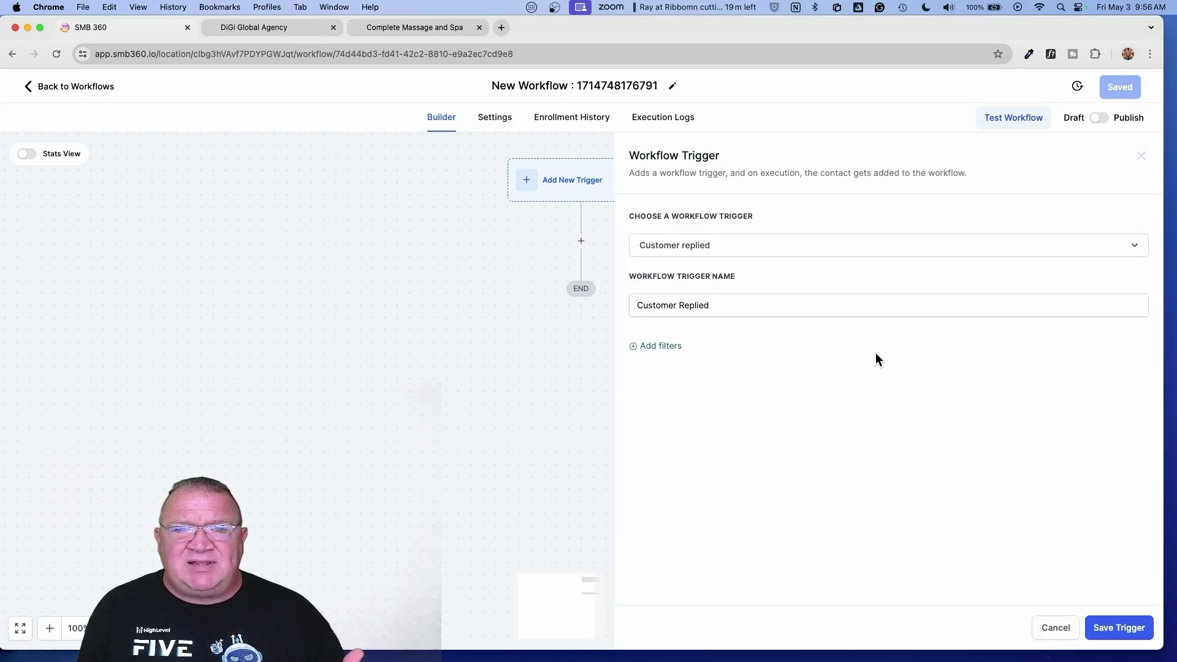
Add a Reply channel filter to the Customer Replied trigger and open its list of channel values.
click(665, 347)
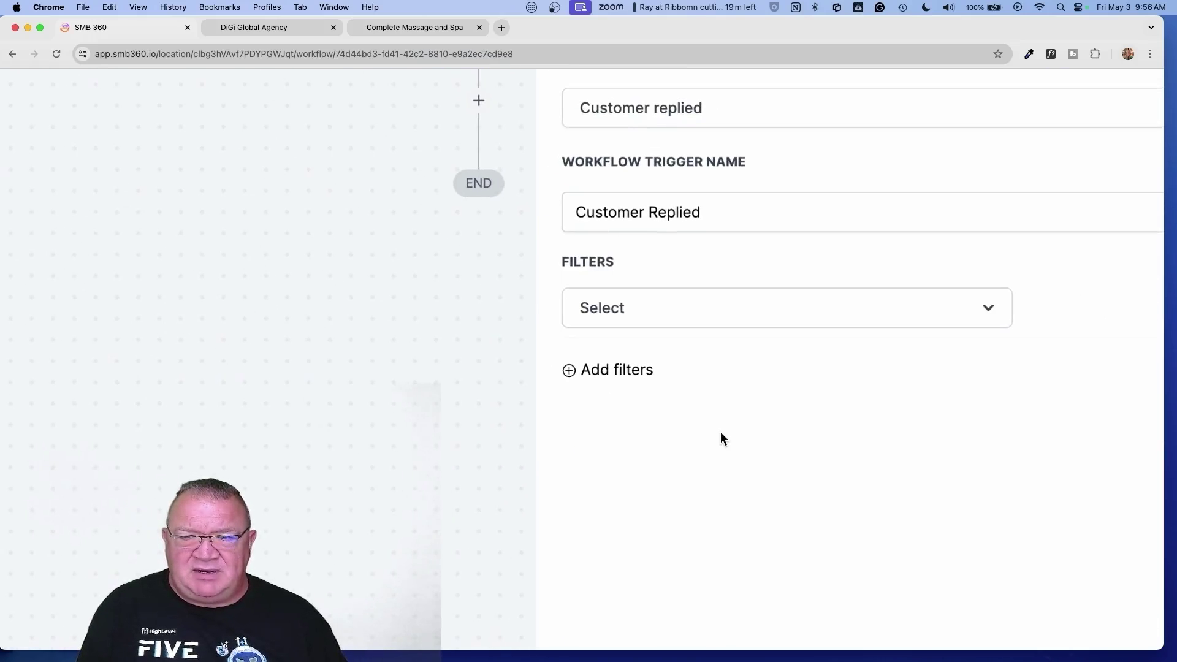
click(734, 362)
scroll(720, 504, down, 5)
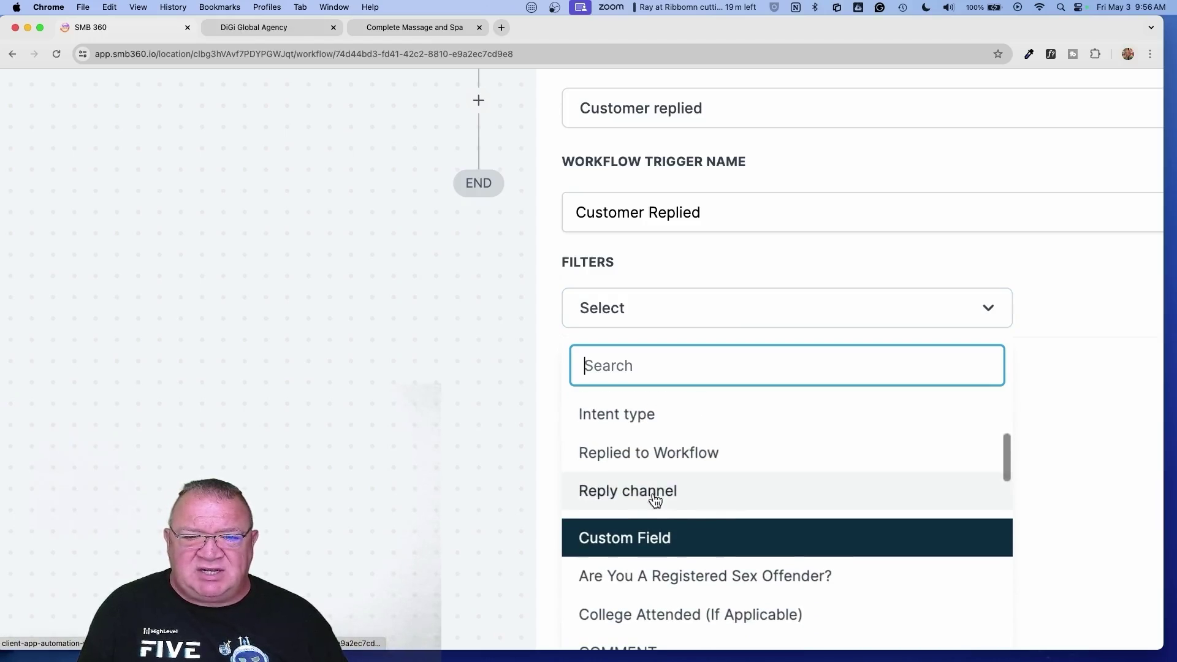
click(632, 490)
scroll(755, 430, right, 5)
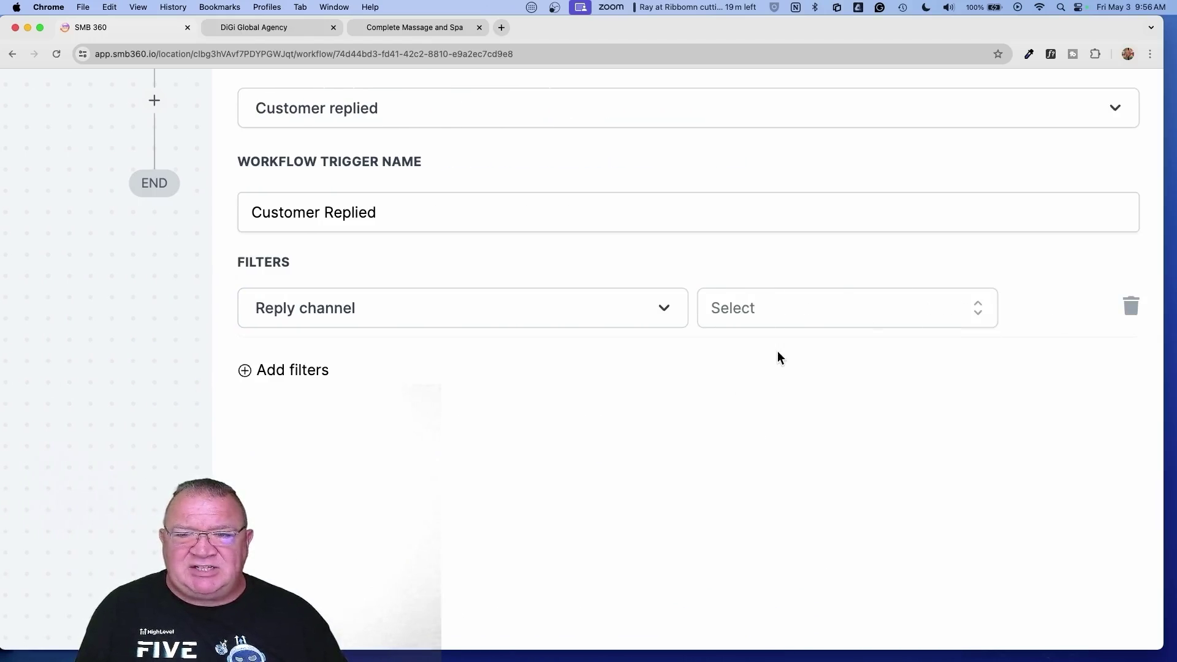
click(846, 303)
scroll(896, 407, down, 1)
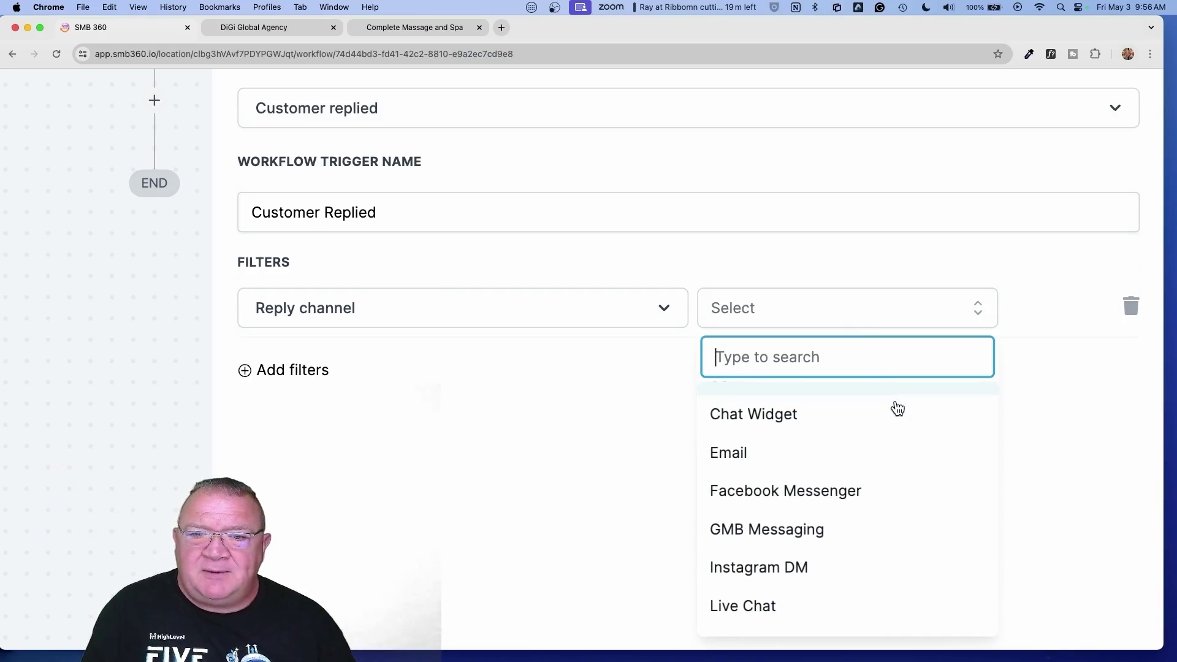
scroll(897, 408, up, 1)
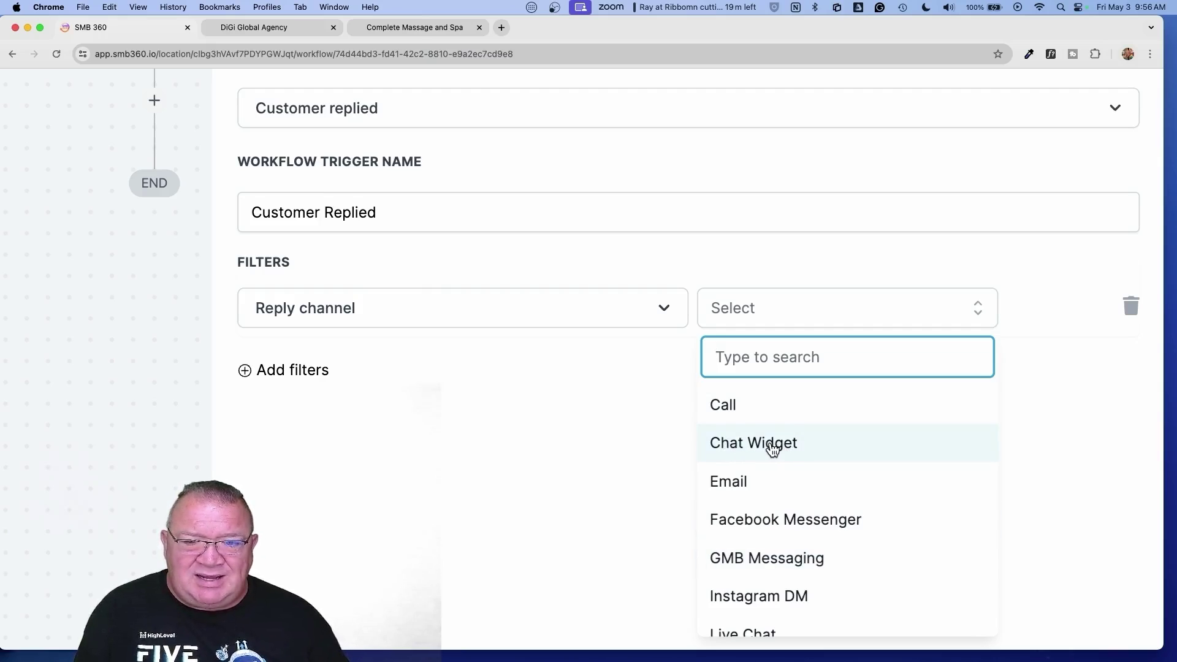
scroll(771, 449, down, 3)
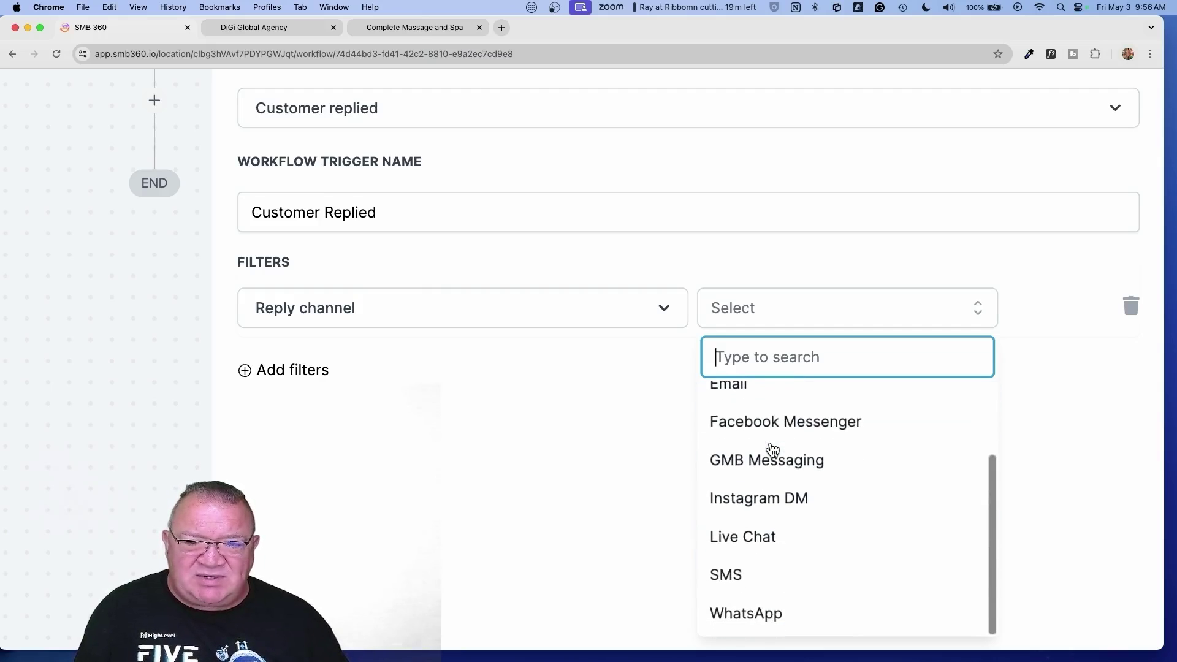
Choose Live Chat as the reply channel, then cancel the trigger and return to the Workflow List.
click(762, 544)
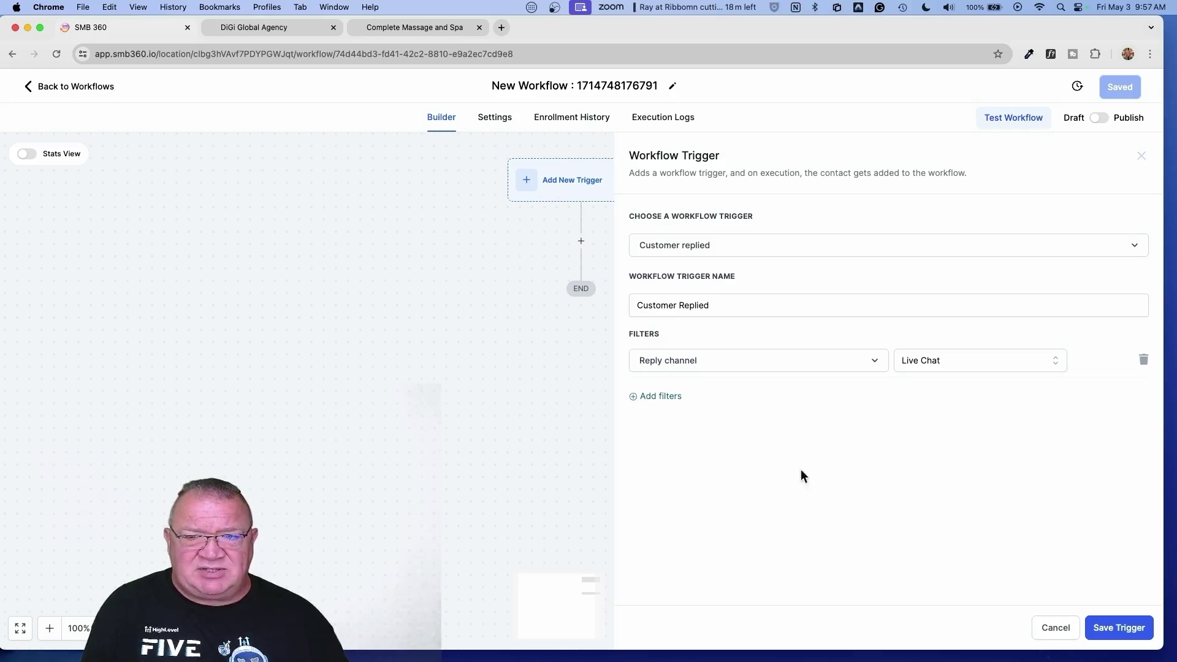
click(1055, 627)
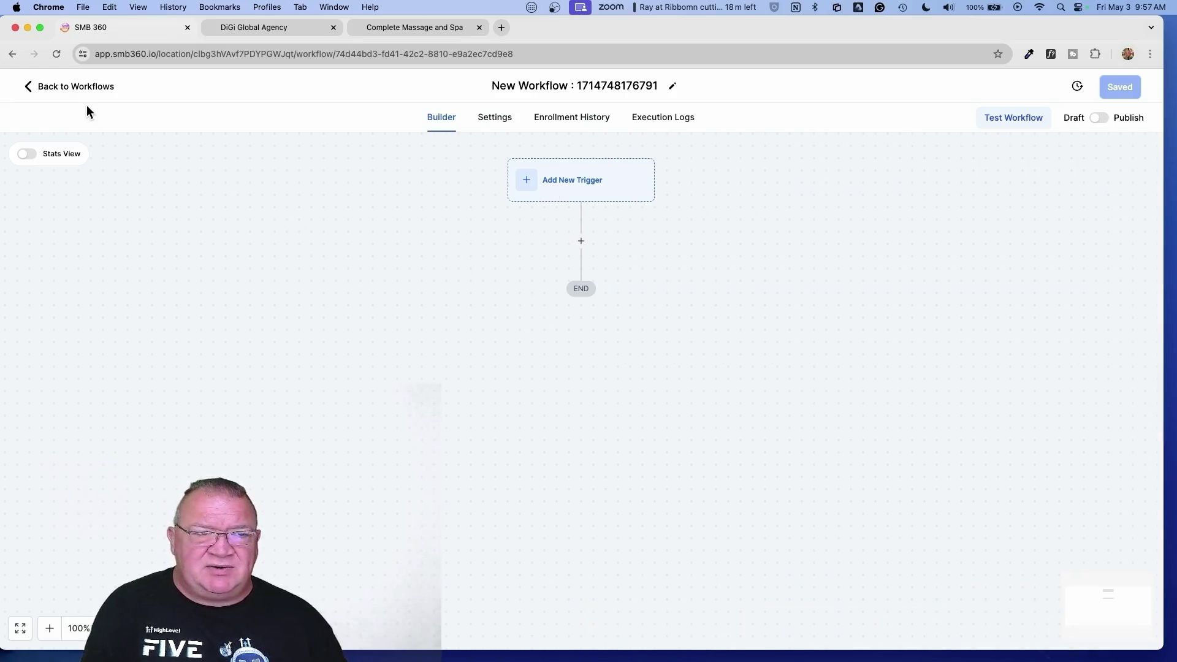
click(53, 89)
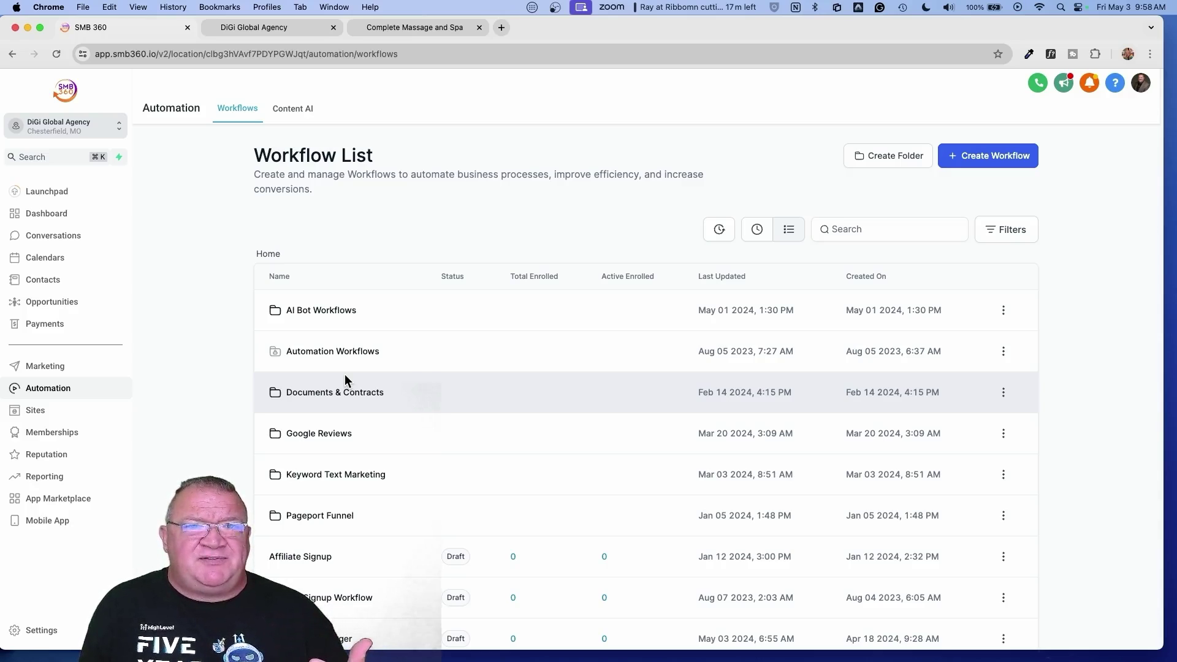
Go to Sites and open the Chat Widget settings showing chat bubble, intro message and greeting.
click(38, 411)
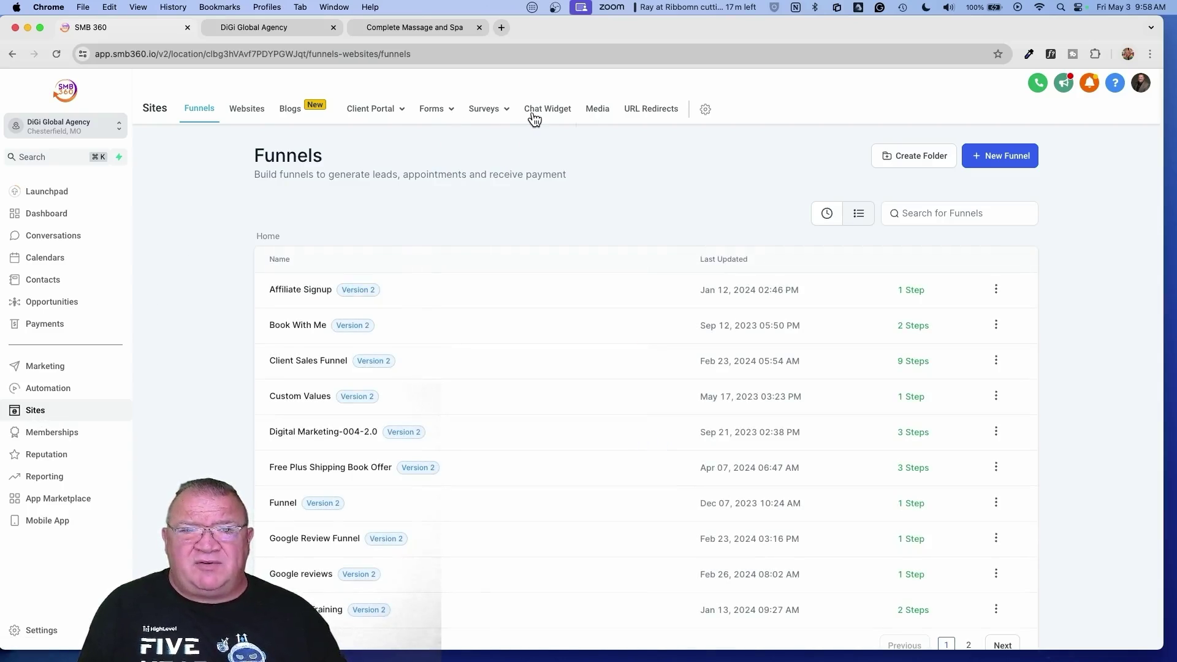
scroll(547, 193, up, 5)
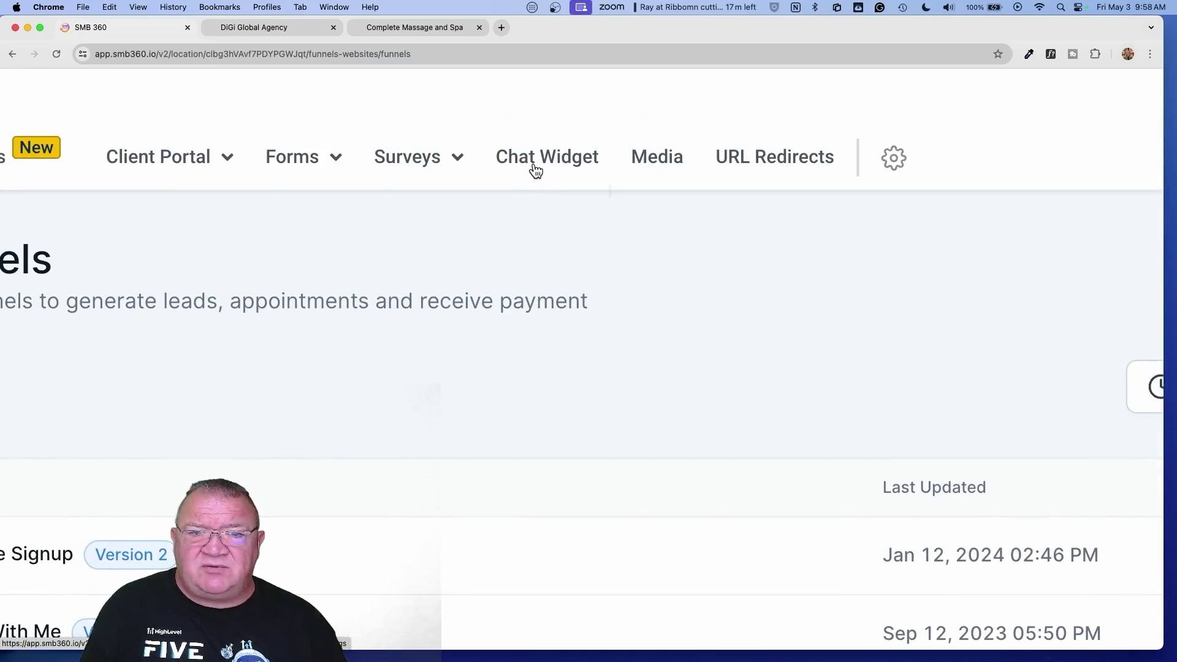
click(537, 171)
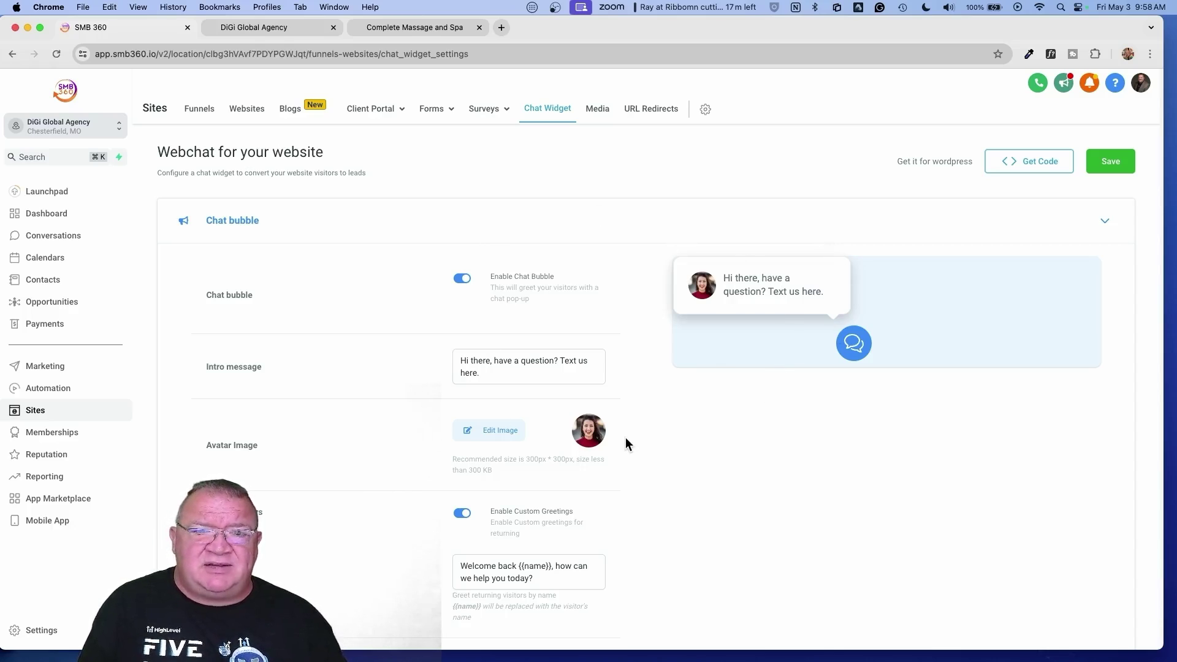
scroll(626, 439, down, 4)
scroll(211, 453, up, 5)
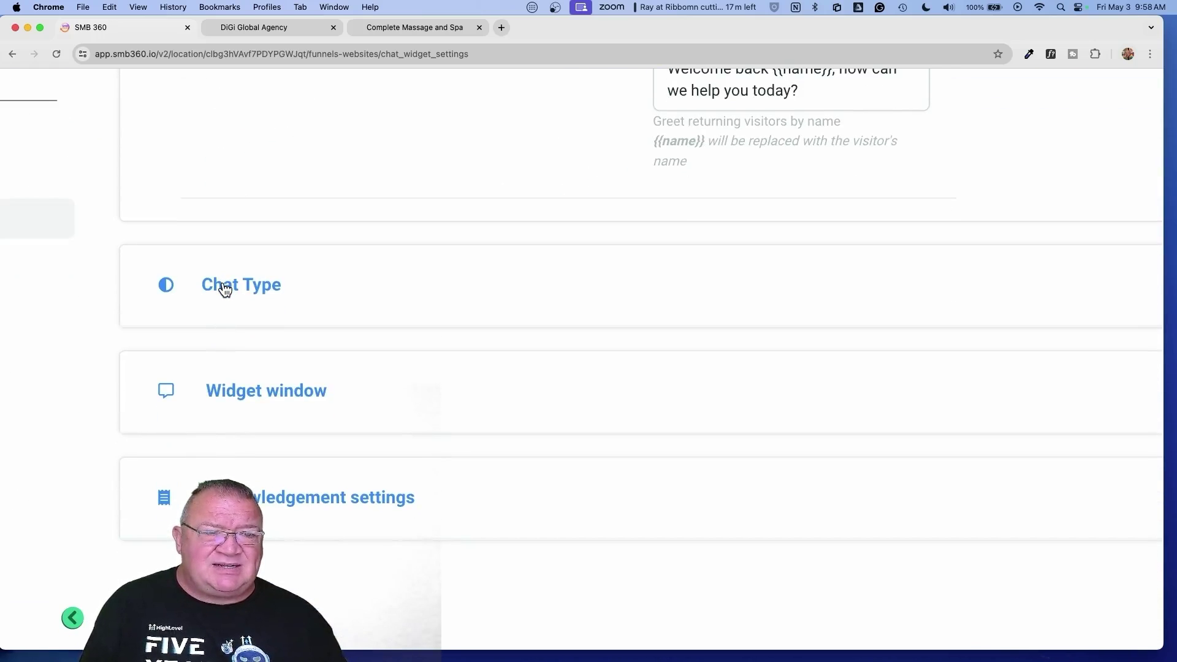
Expand the Chat Type section to see Live chat selected over SMS or Email Chat.
click(223, 282)
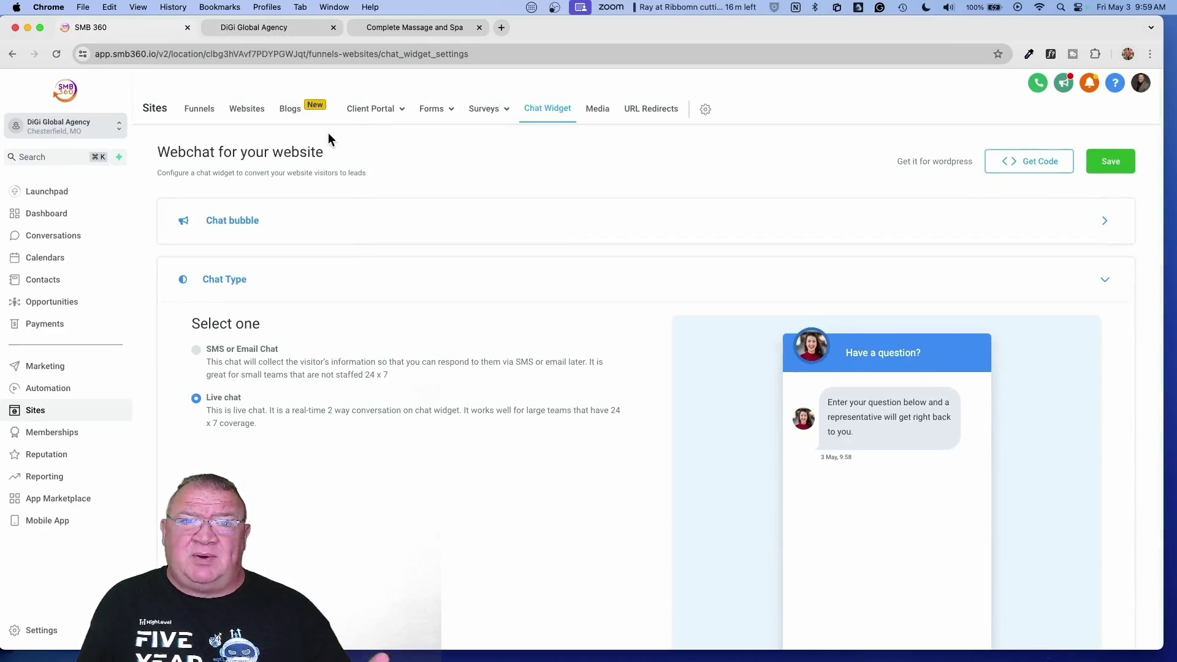
Close and reopen the Complete Massage and Spa chat form, then switch to the DiGi Global Agency site.
click(387, 25)
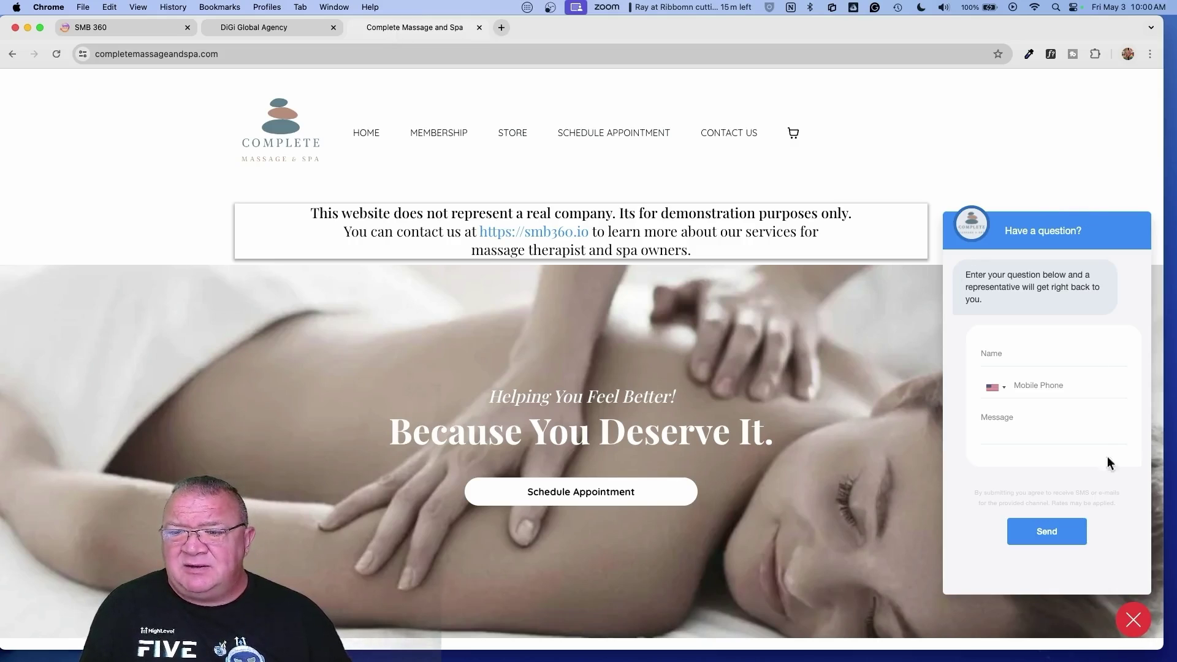
click(1133, 620)
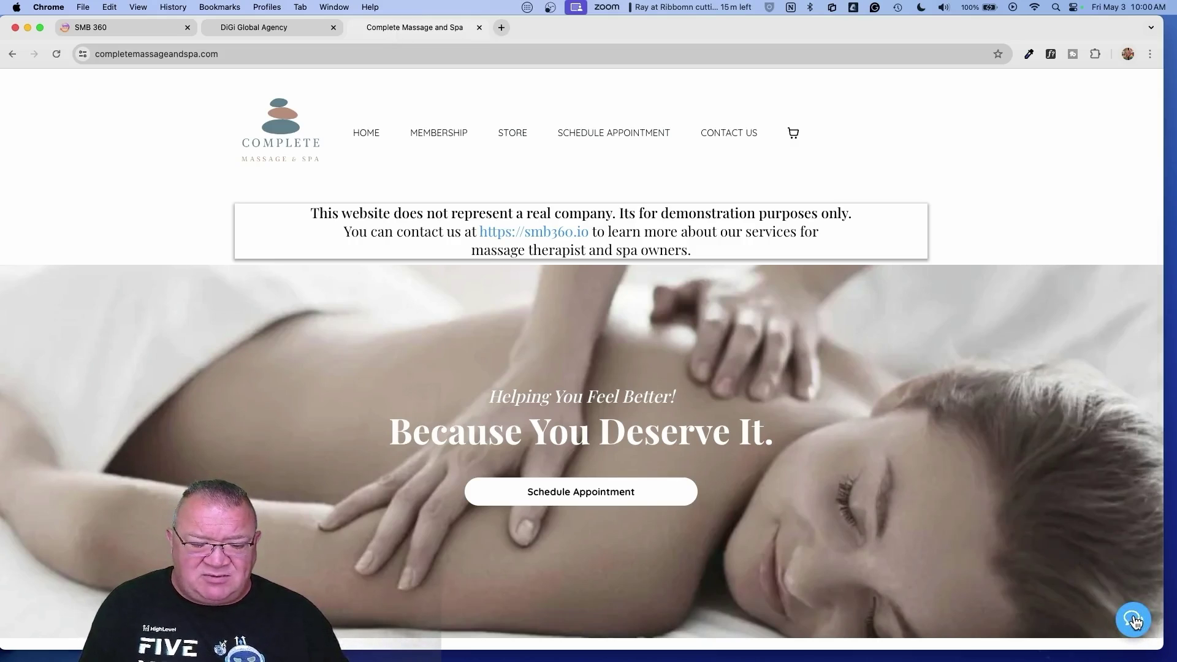
scroll(1135, 621, up, 5)
click(1082, 569)
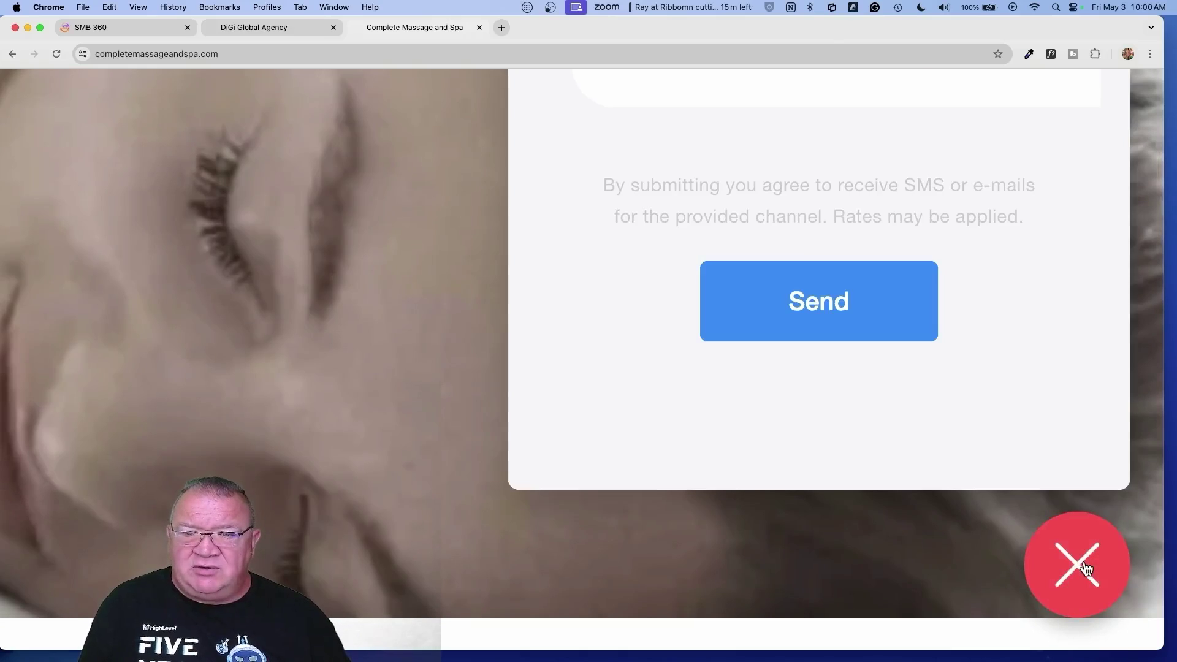
scroll(1082, 567, down, 3)
scroll(1083, 564, up, 5)
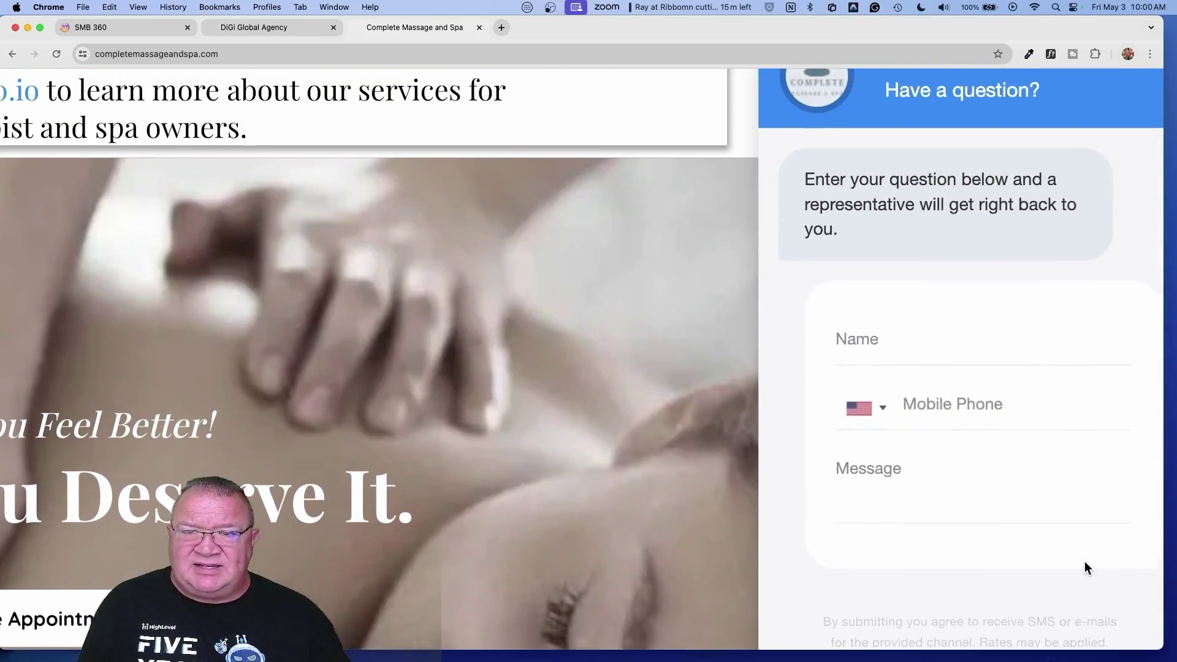
scroll(1084, 567, down, 2)
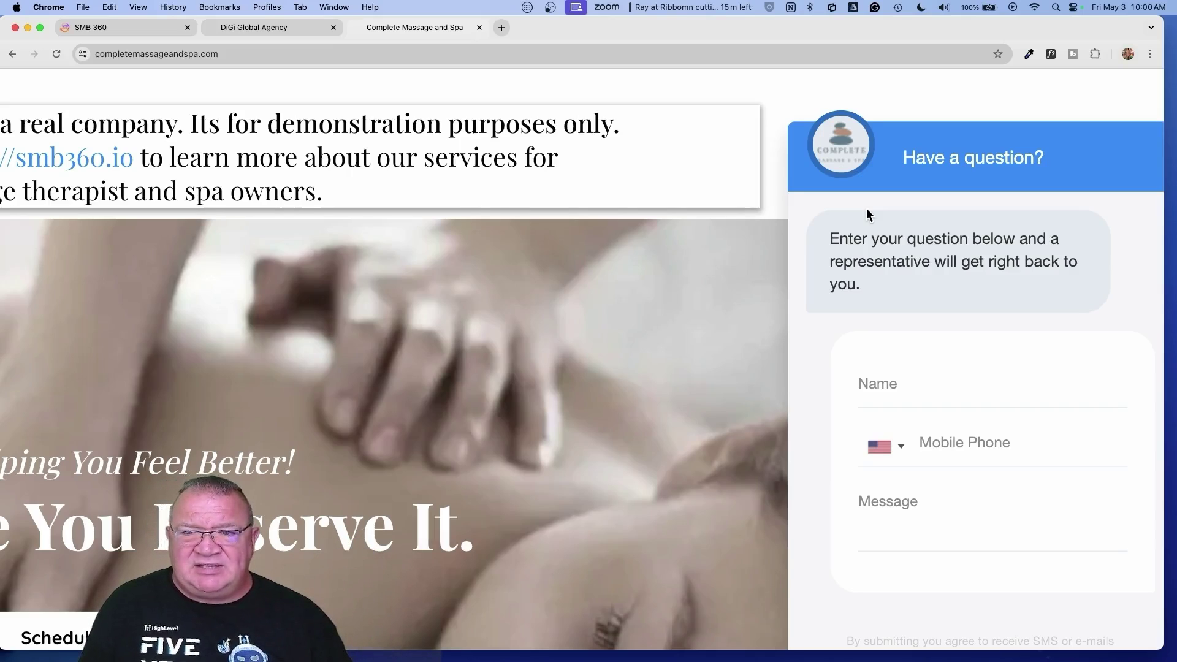
scroll(866, 209, down, 4)
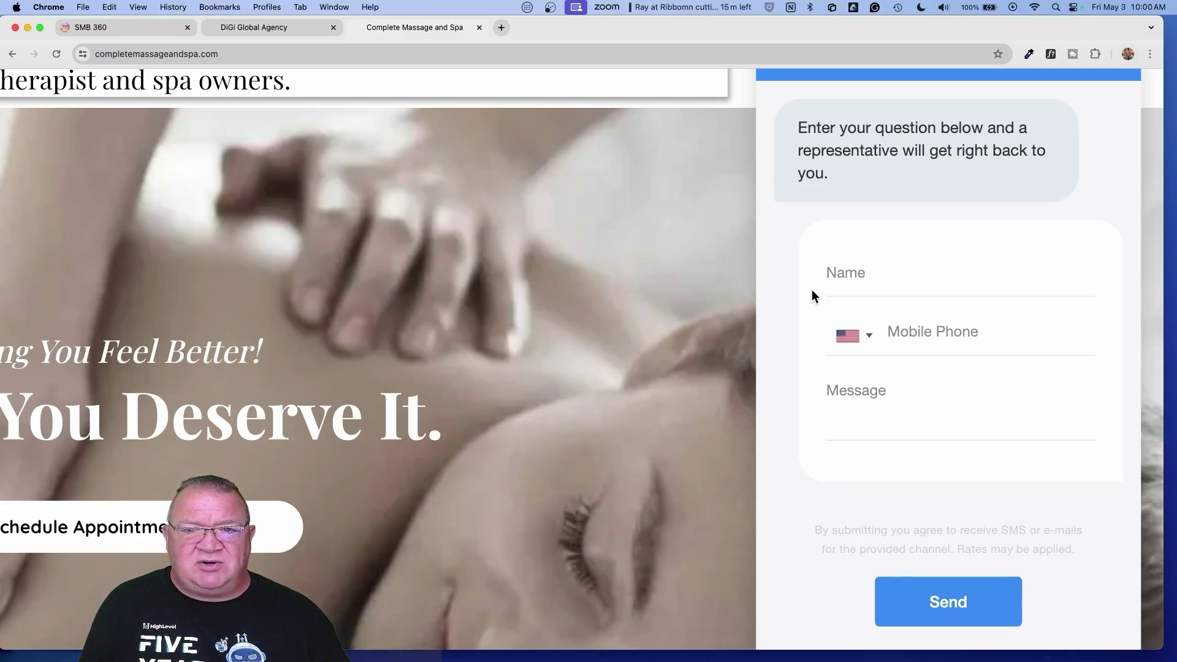
scroll(811, 296, down, 5)
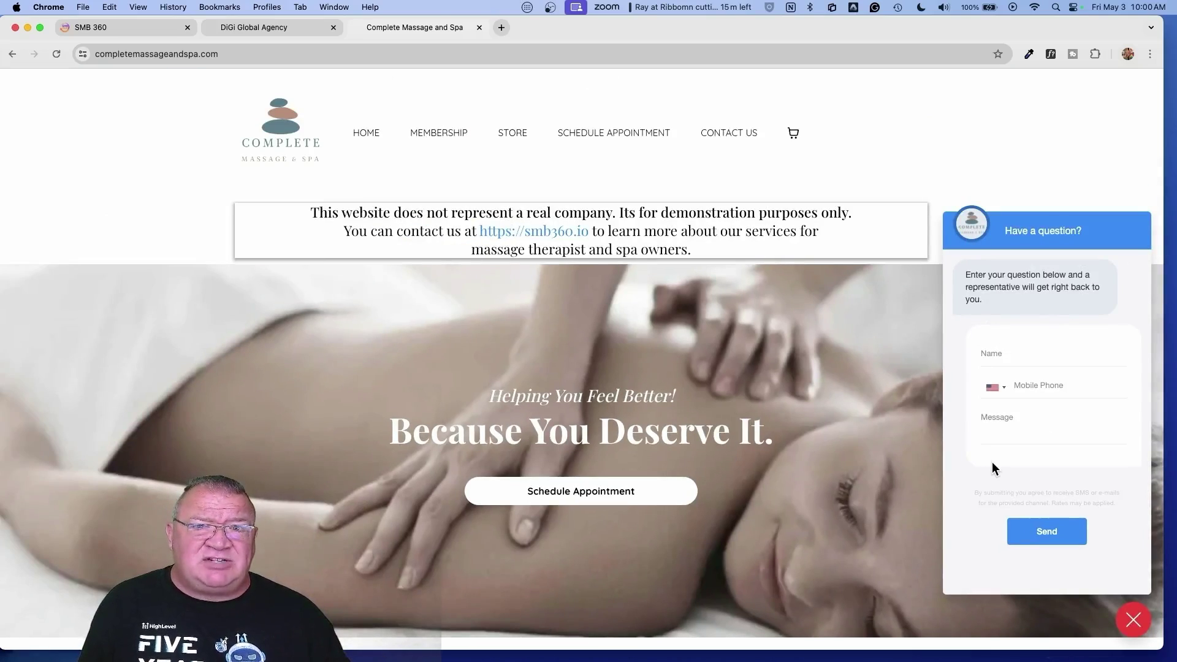
click(250, 29)
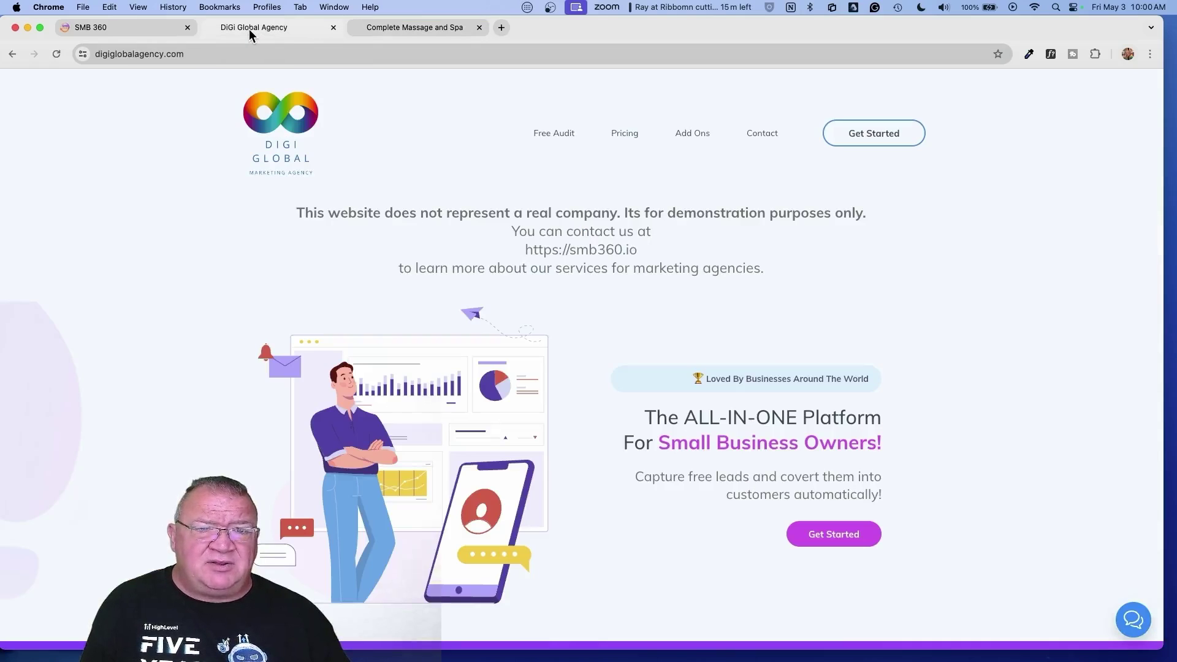
Open, close and reopen the DiGi Global Agency 'Have a question?' live chat panel, then scroll the page.
click(1132, 620)
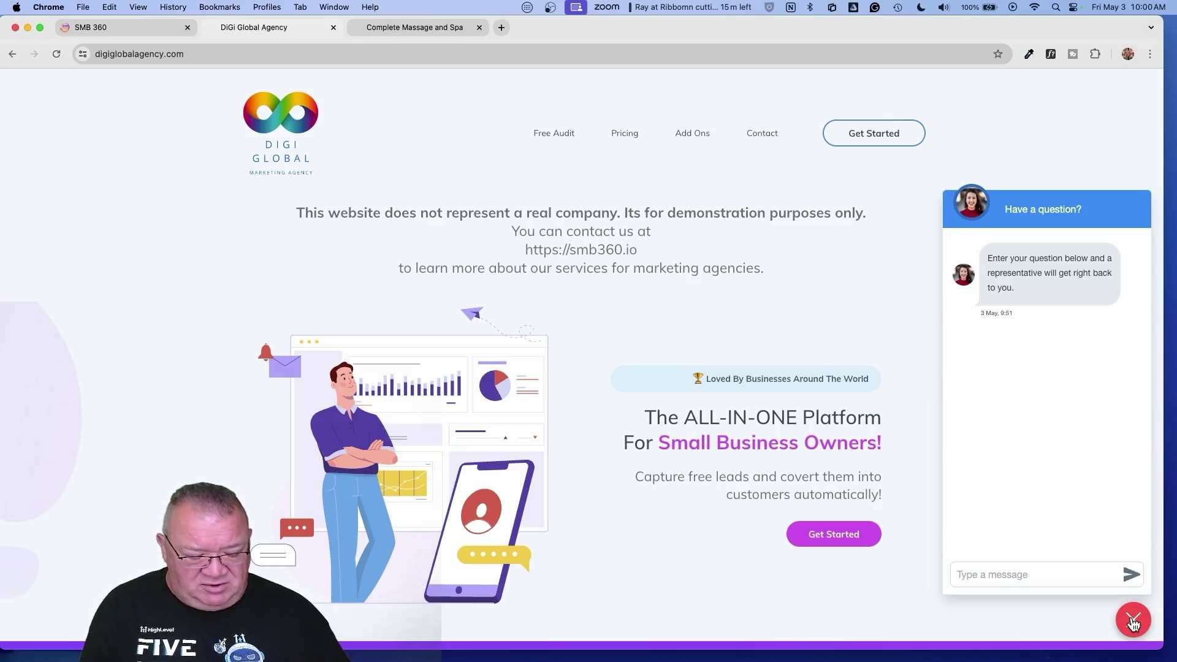
click(1132, 622)
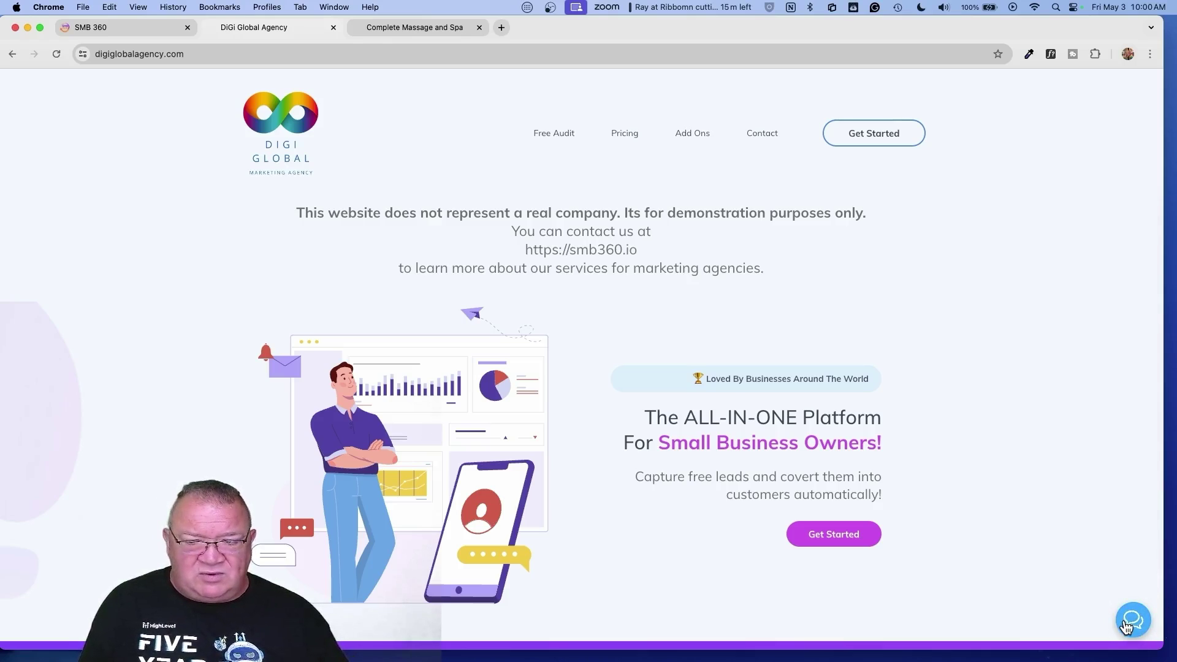
click(1128, 622)
scroll(1067, 551, up, 5)
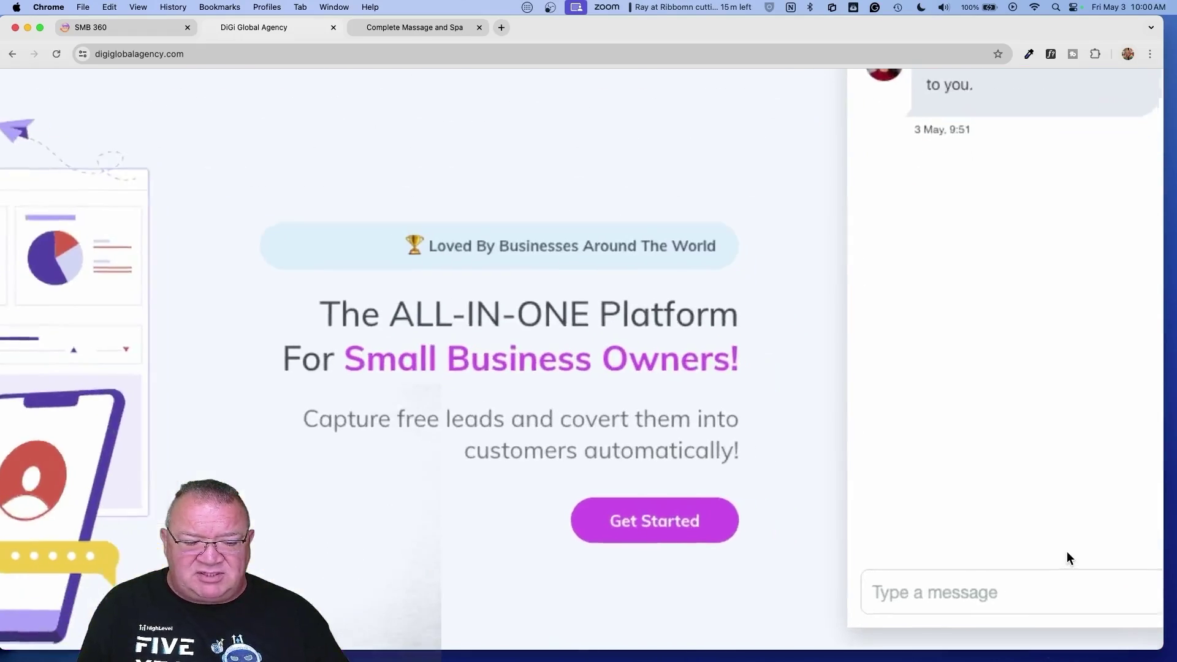
scroll(1066, 551, down, 5)
scroll(1072, 550, up, 3)
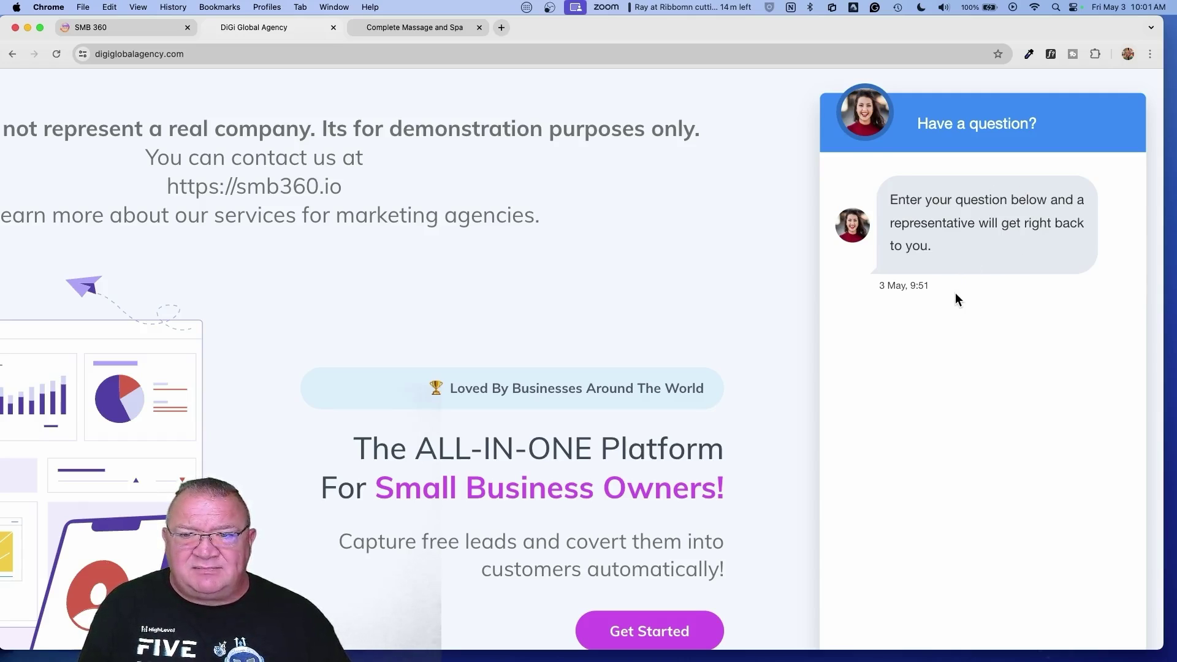
scroll(955, 292, down, 2)
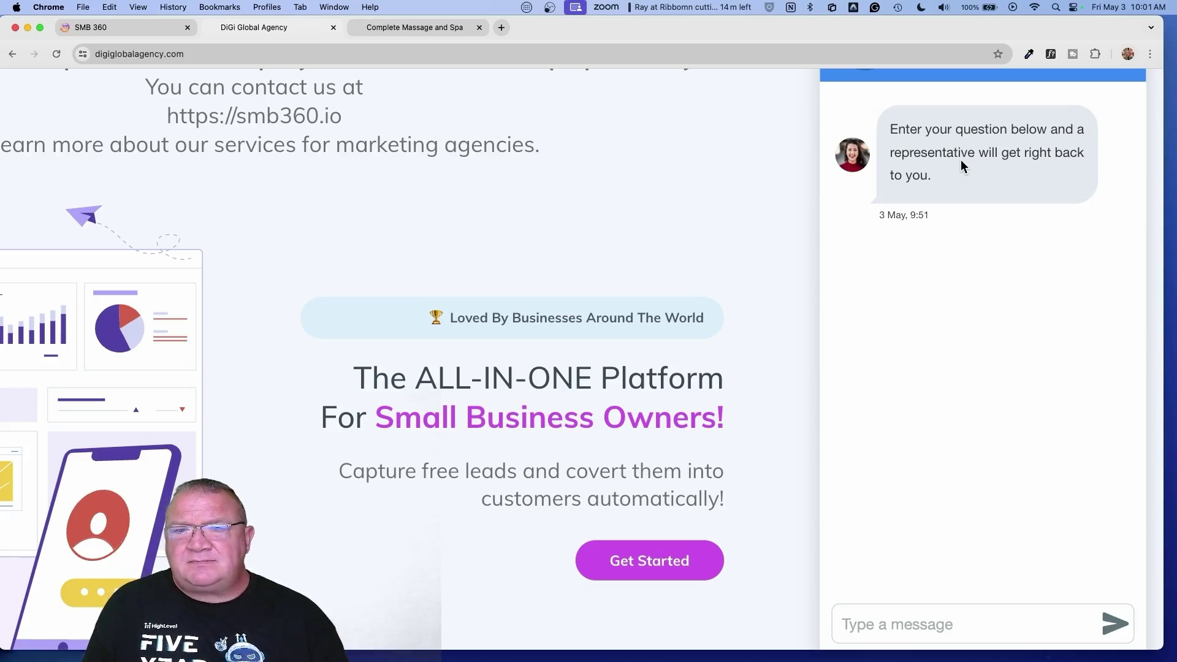
scroll(965, 240, up, 2)
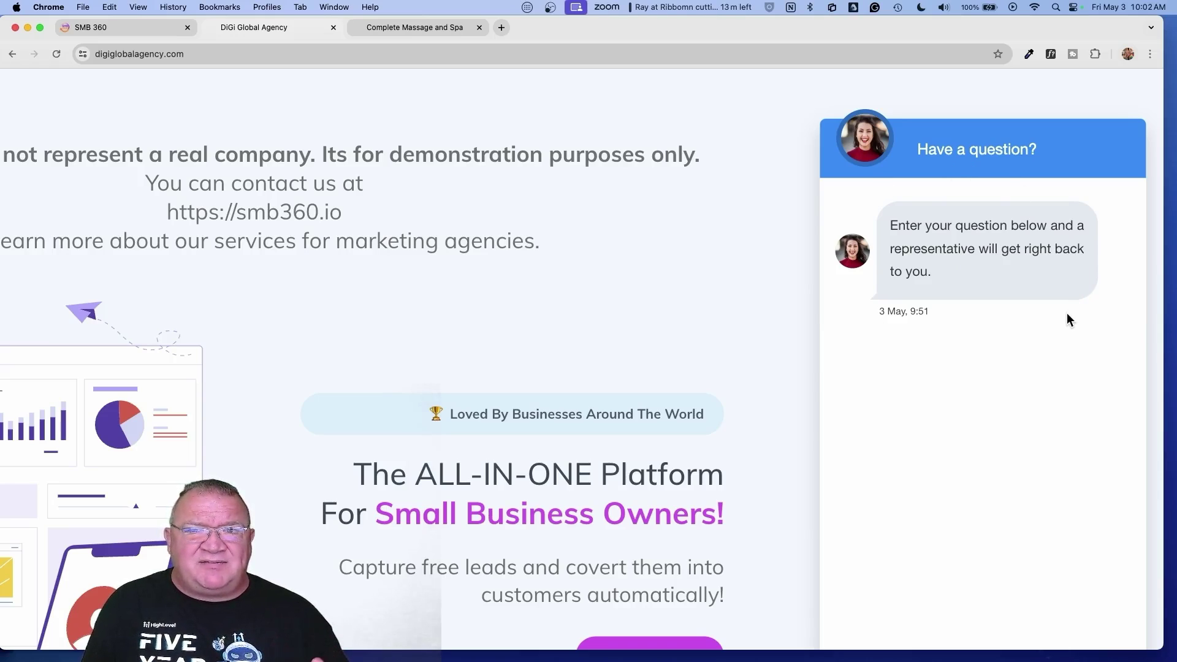
scroll(1067, 315, down, 1)
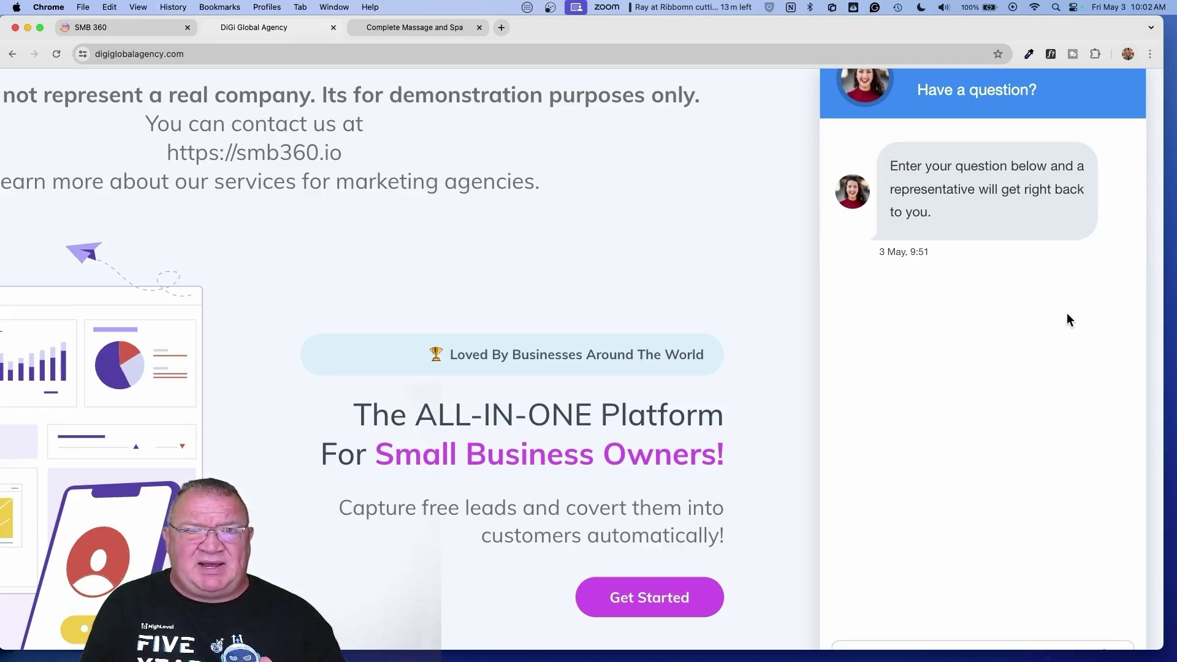
scroll(1067, 319, down, 5)
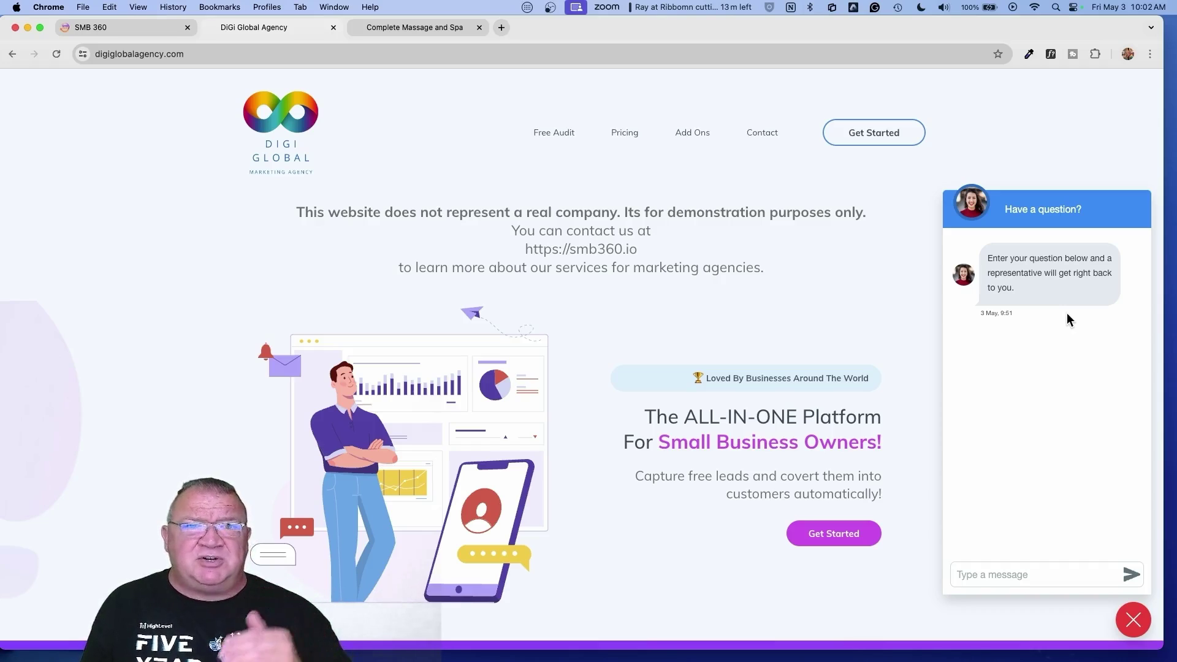
Compare the Complete Massage and Spa SMS chat form, then open SMB 360's account Settings.
click(417, 31)
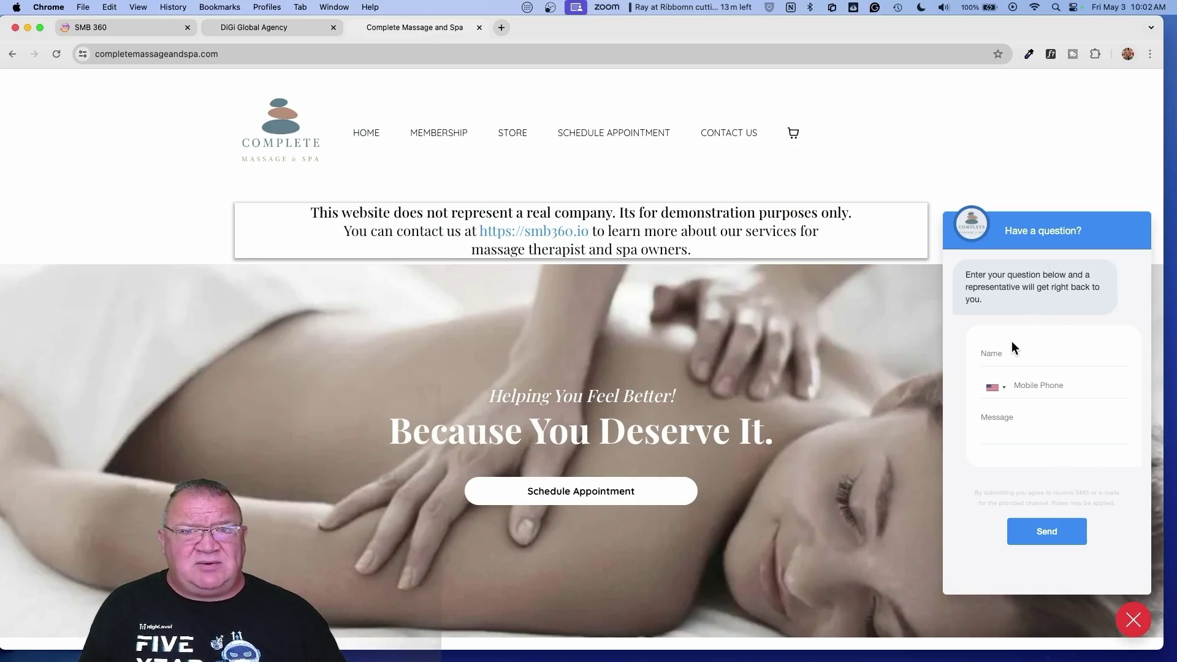
click(120, 27)
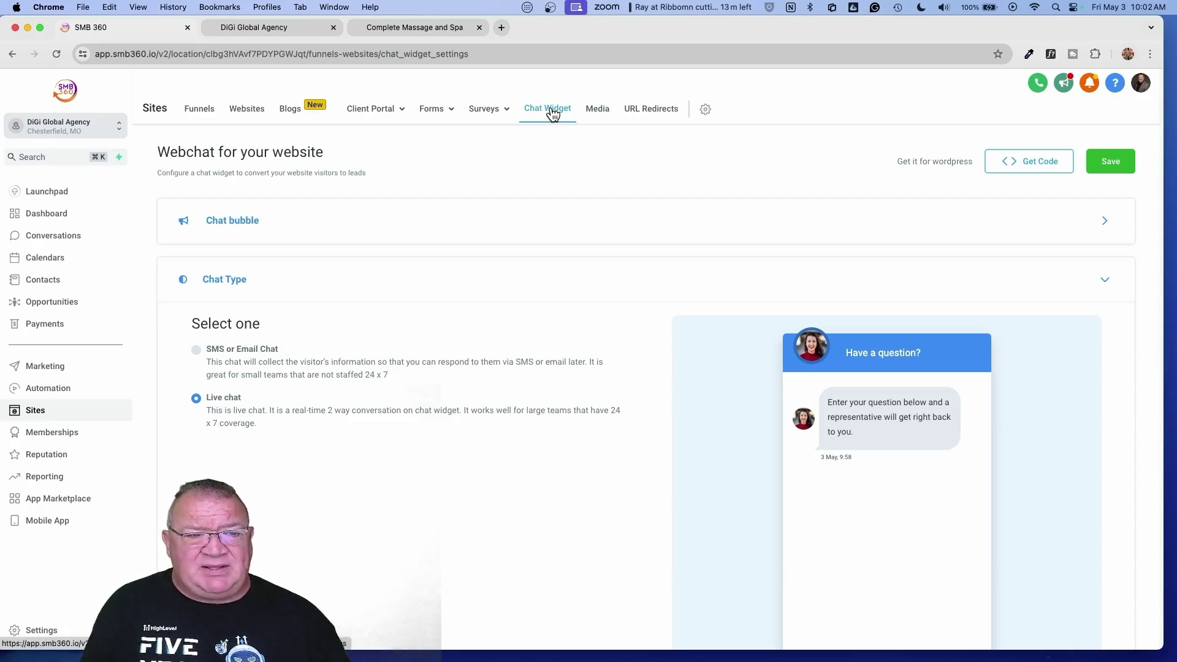
click(48, 632)
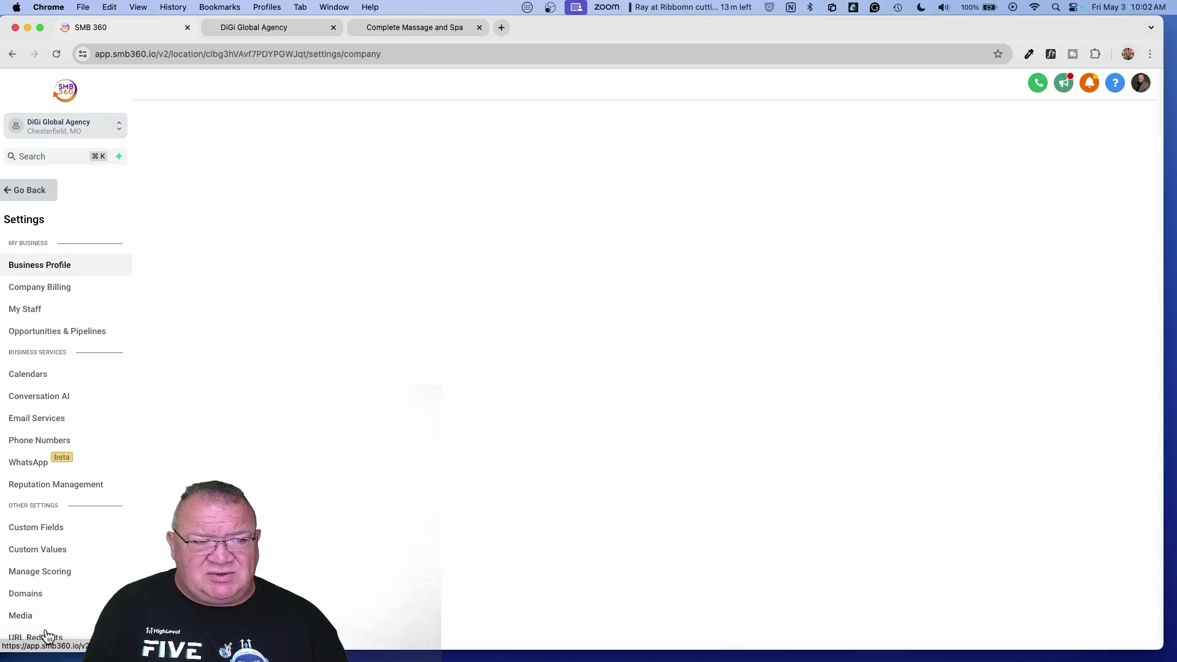
Confirm Conversation AI's Supported Channels list still offers only SMS, then return to the DiGi Global Agency site.
click(67, 397)
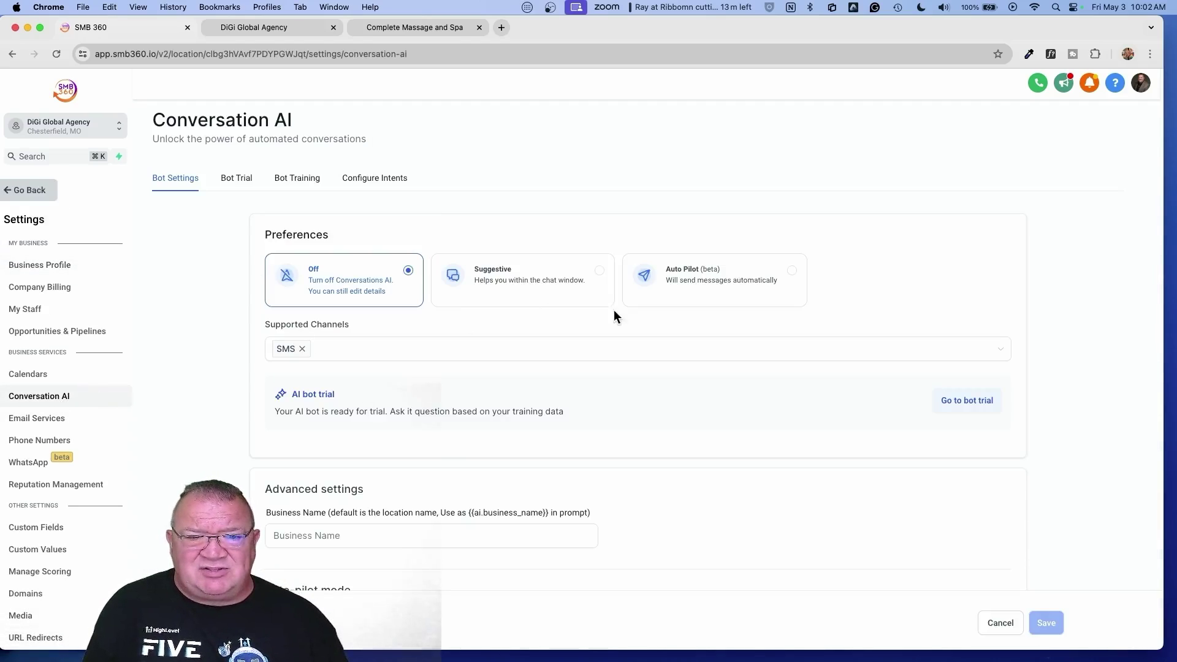
click(1005, 352)
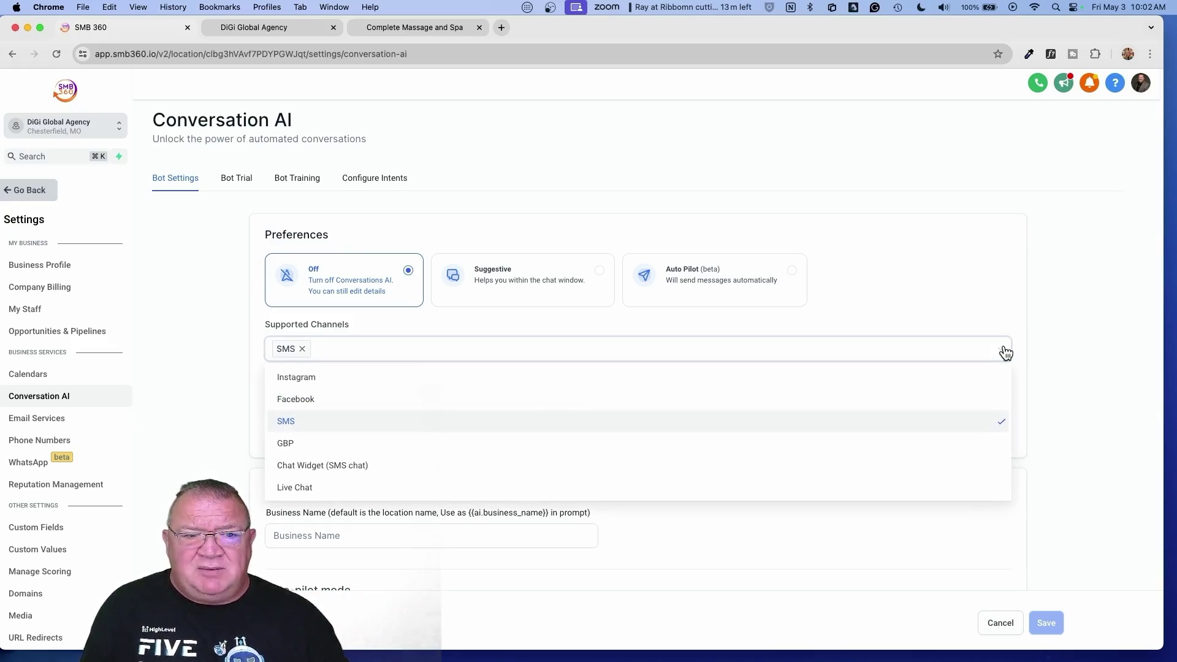
right_click(1006, 353)
click(1032, 429)
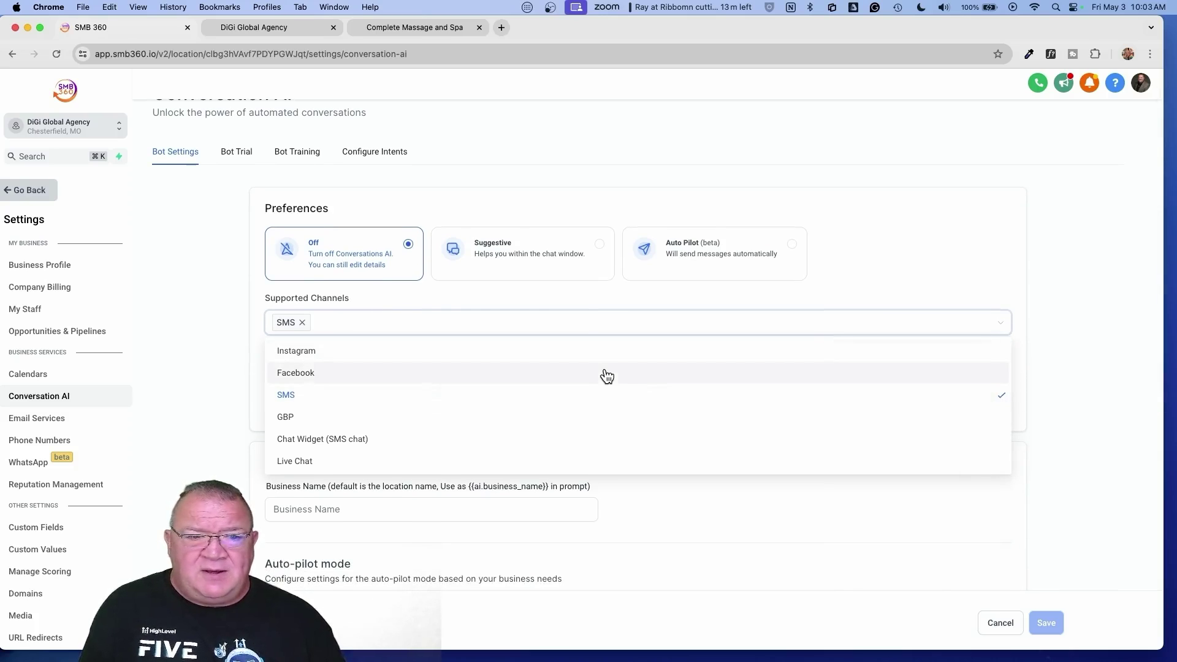
scroll(607, 375, down, 3)
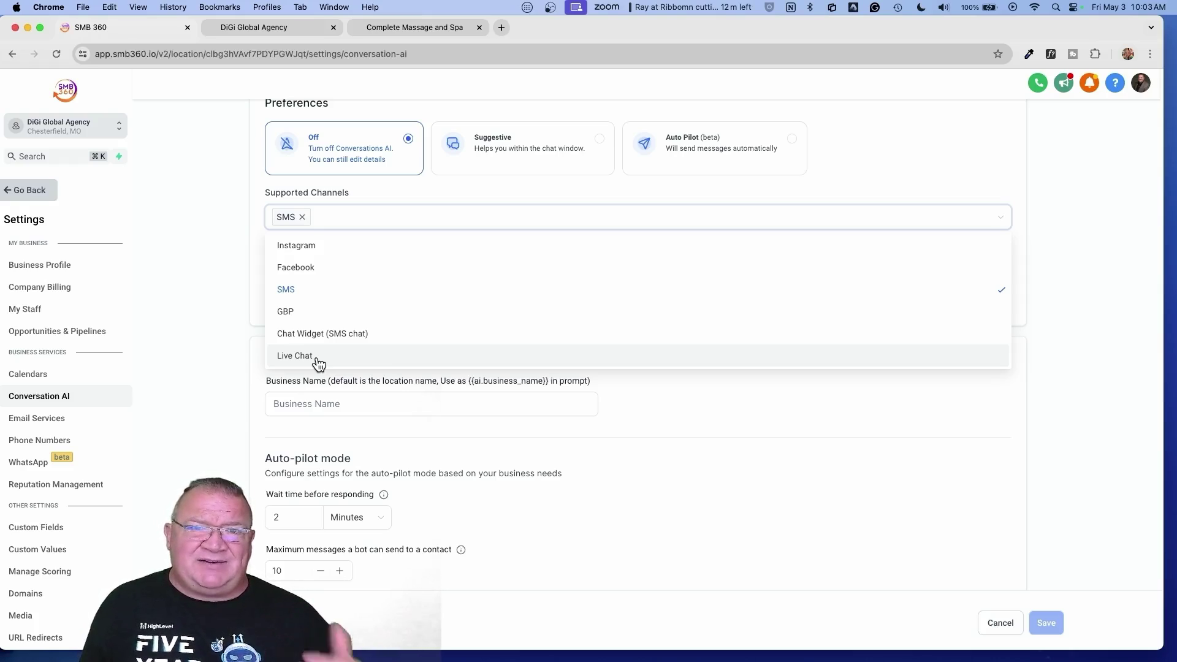
click(876, 190)
scroll(877, 189, up, 3)
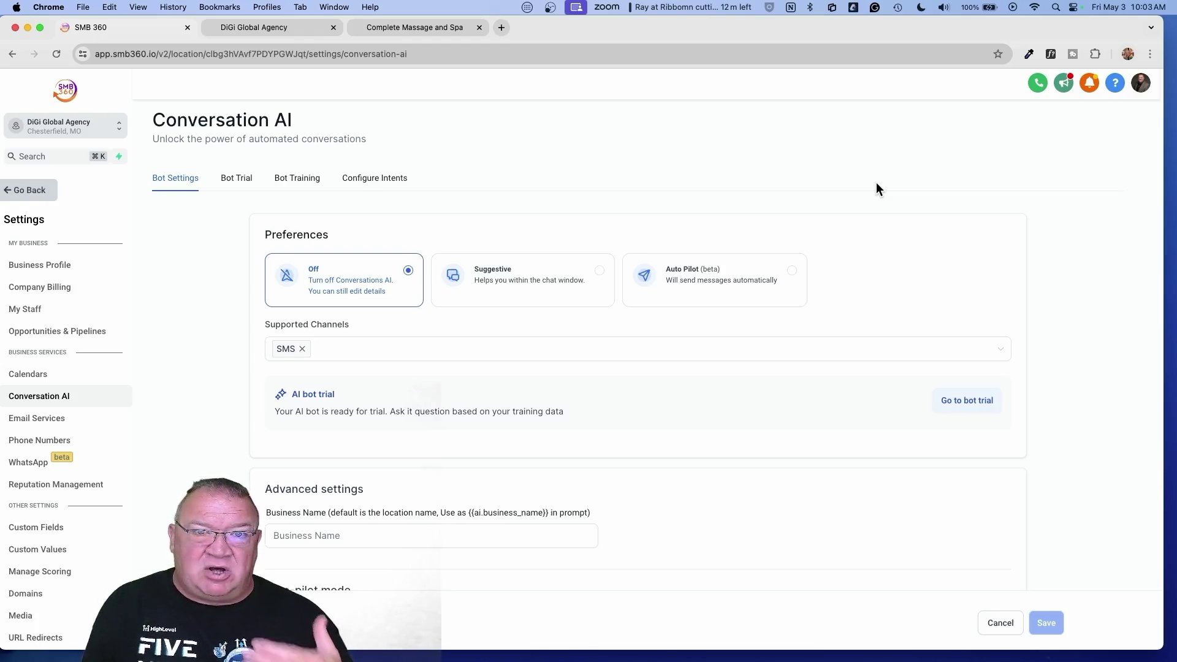
click(310, 26)
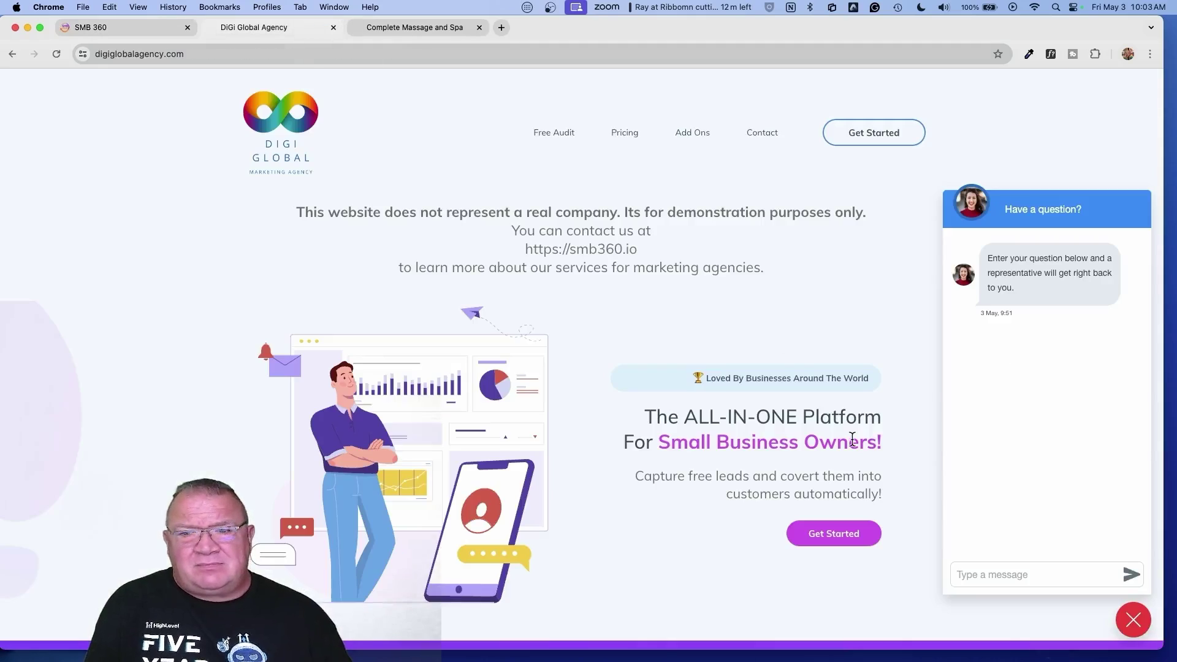